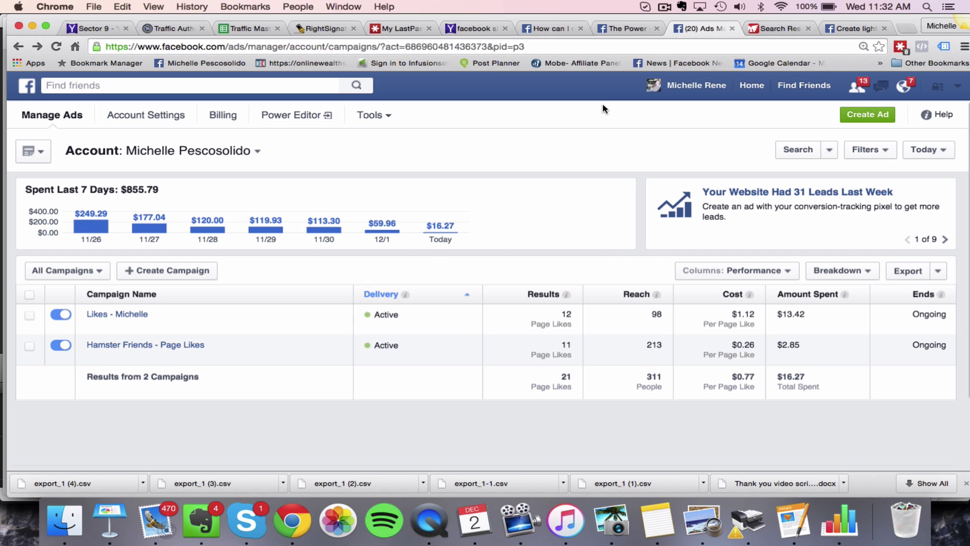
Read through the Facebook for Business article on slideshow video ads and its four-image sample ad
{"action": "left_click", "coordinate": [622, 31]}
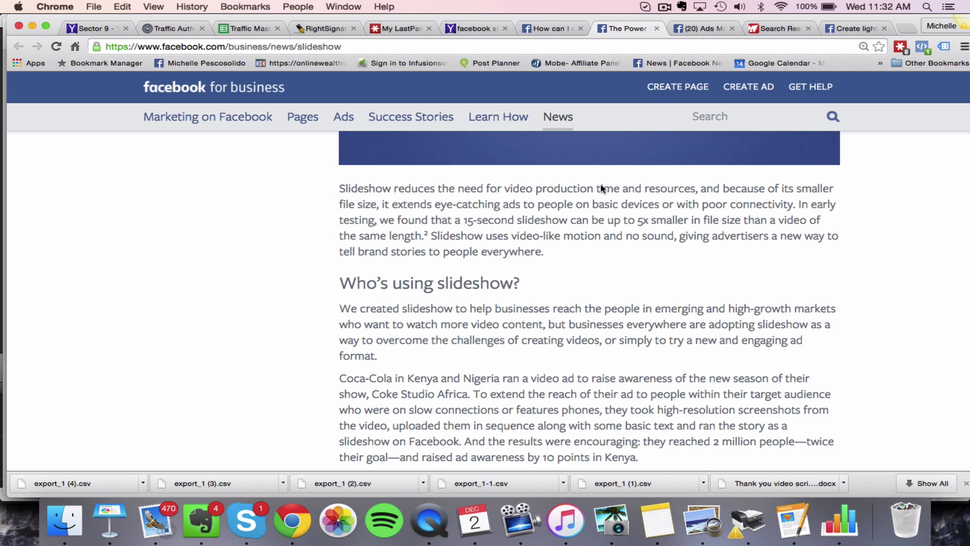
{"action": "scroll", "coordinate": [608, 221], "scroll_direction": "up", "scroll_amount": 5}
{"action": "scroll", "coordinate": [608, 221], "scroll_direction": "up", "scroll_amount": 10}
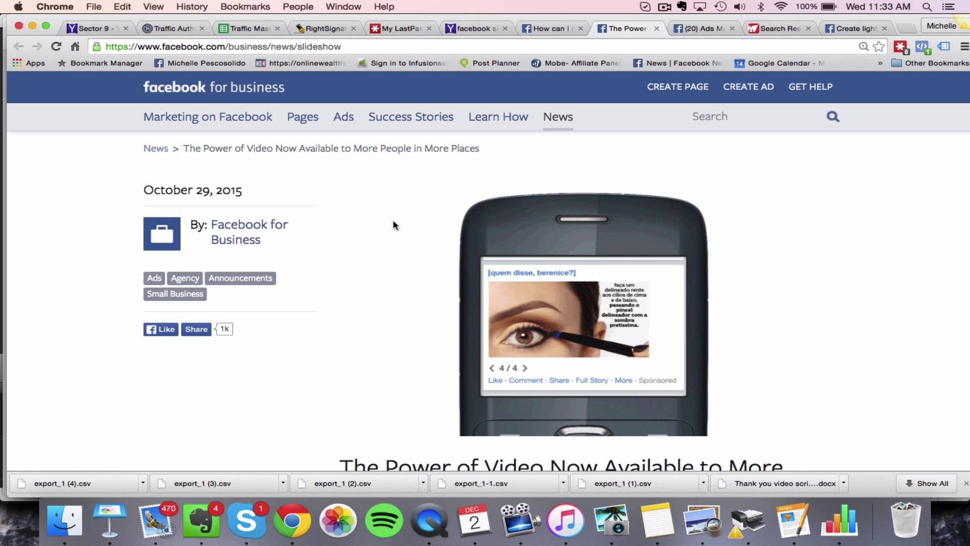
{"action": "scroll", "coordinate": [392, 223], "scroll_direction": "down", "scroll_amount": 3}
{"action": "scroll", "coordinate": [394, 244], "scroll_direction": "up", "scroll_amount": 1}
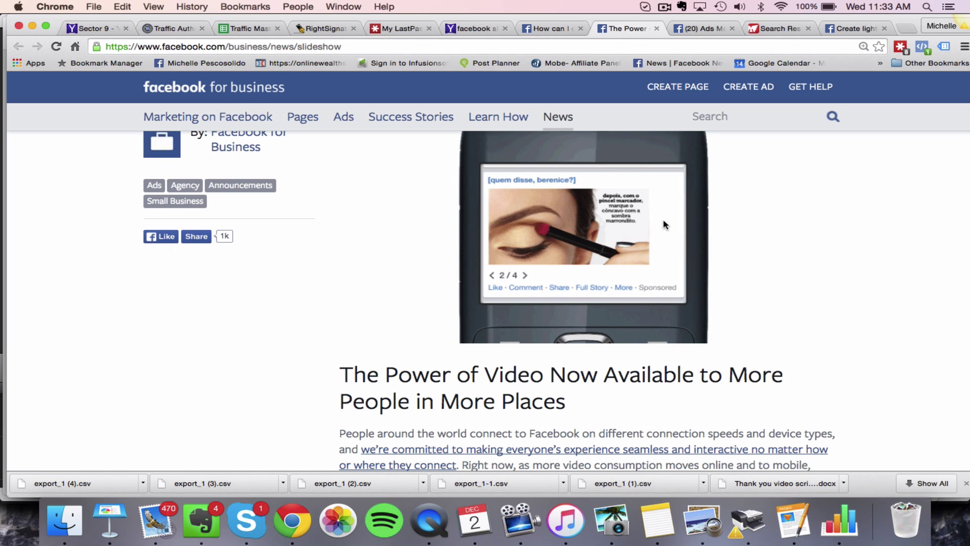
{"action": "scroll", "coordinate": [737, 316], "scroll_direction": "down", "scroll_amount": 3}
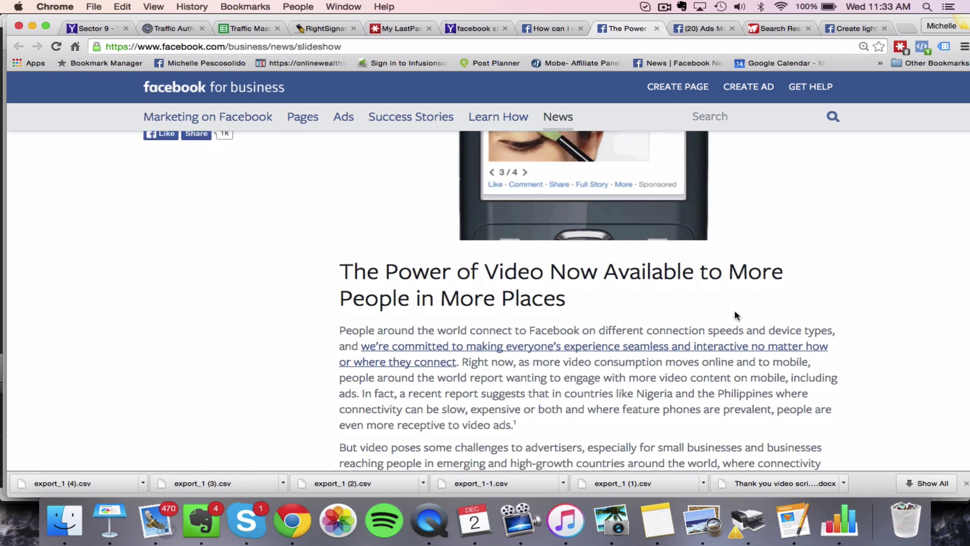
{"action": "scroll", "coordinate": [736, 316], "scroll_direction": "down", "scroll_amount": 10}
{"action": "scroll", "coordinate": [737, 316], "scroll_direction": "down", "scroll_amount": 15}
{"action": "scroll", "coordinate": [737, 316], "scroll_direction": "up", "scroll_amount": 20}
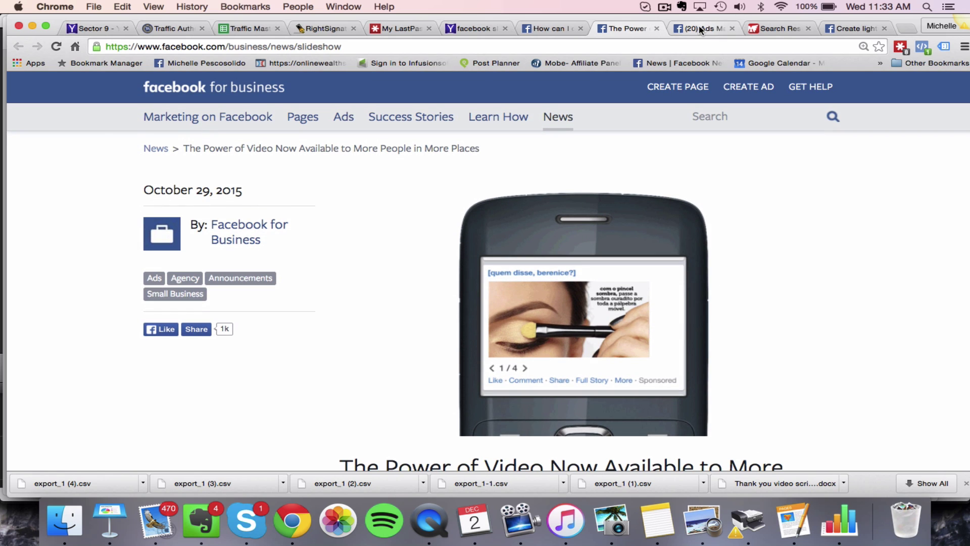
From the ad account's campaign overview, start a new ad and browse the campaign objectives
{"action": "left_click", "coordinate": [704, 28]}
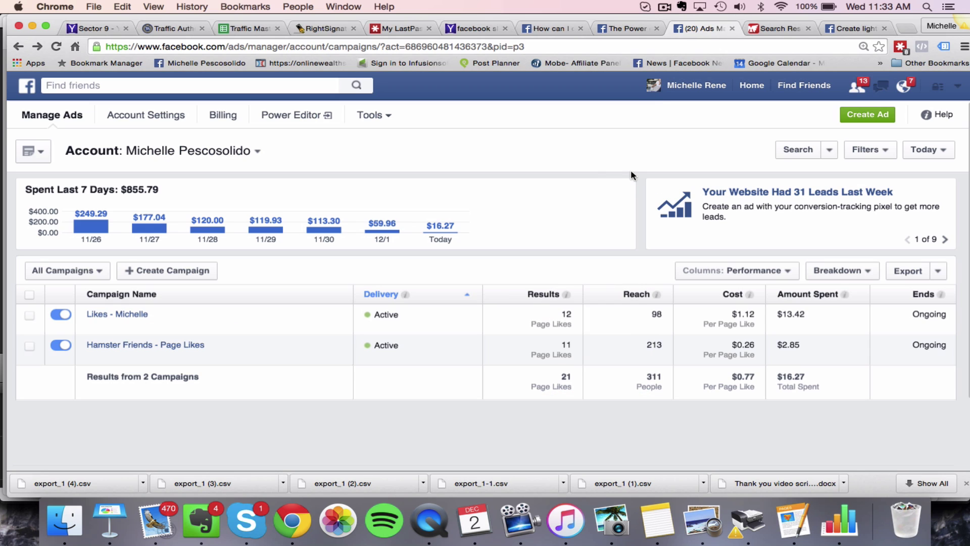
{"action": "left_click", "coordinate": [867, 114]}
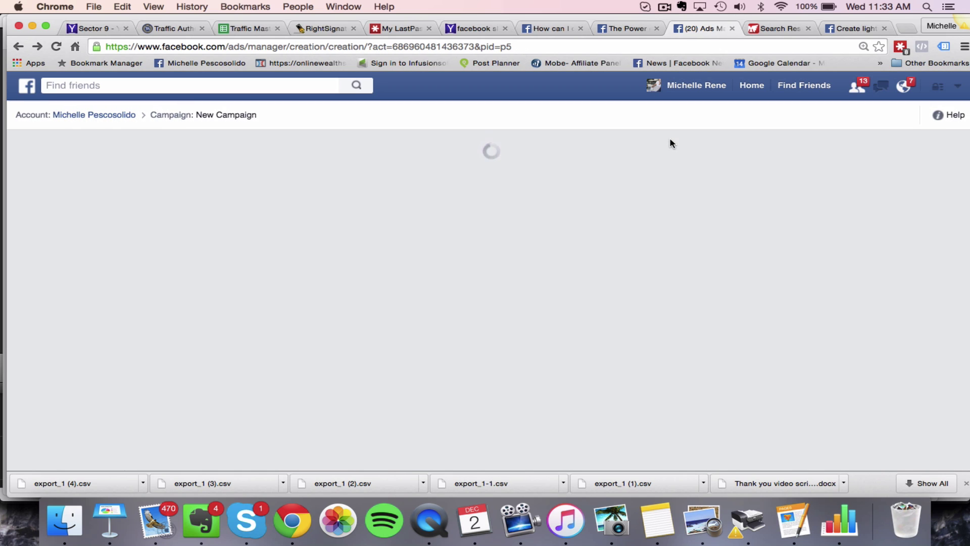
{"action": "scroll", "coordinate": [621, 200], "scroll_direction": "down", "scroll_amount": 2}
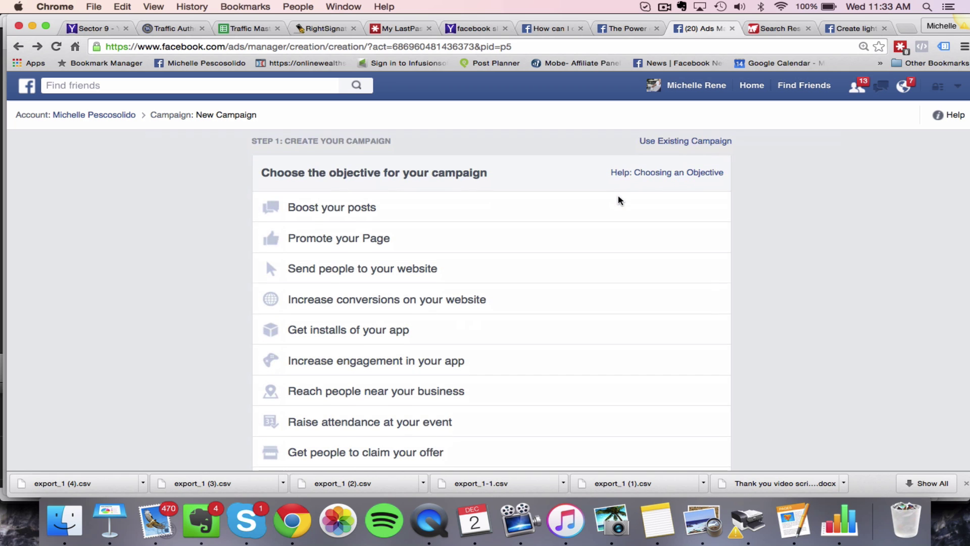
{"action": "scroll", "coordinate": [386, 425], "scroll_direction": "down", "scroll_amount": 1}
{"action": "scroll", "coordinate": [386, 427], "scroll_direction": "up", "scroll_amount": 1}
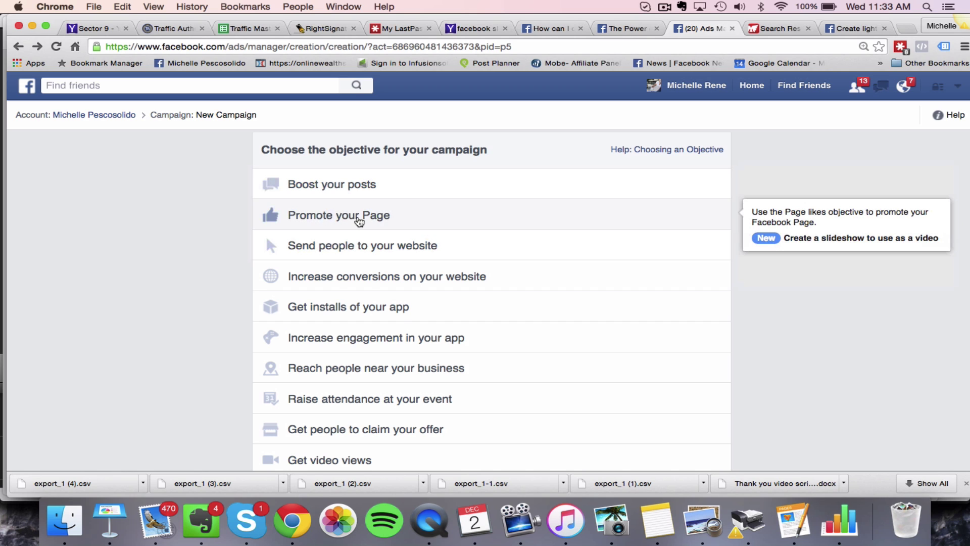
{"action": "scroll", "coordinate": [435, 328], "scroll_direction": "down", "scroll_amount": 1}
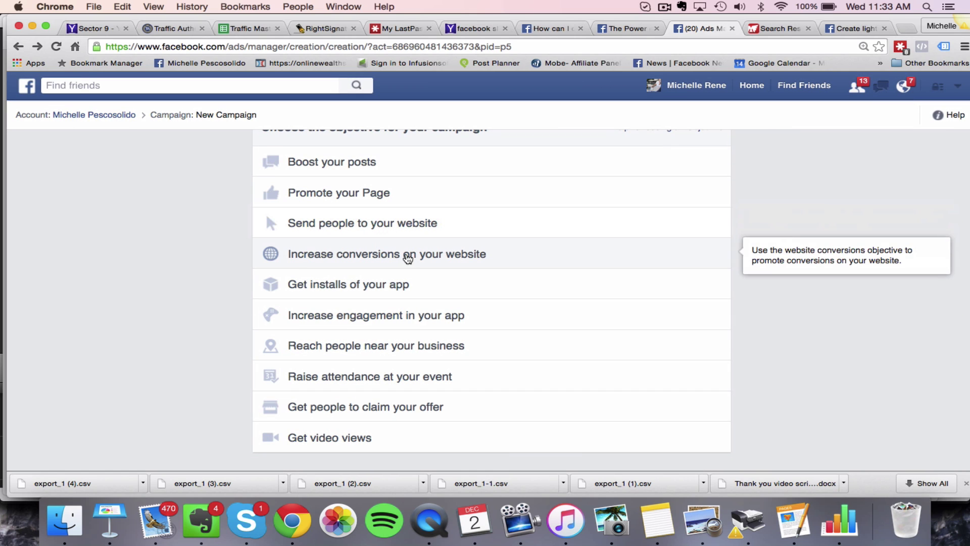
{"action": "scroll", "coordinate": [440, 259], "scroll_direction": "up", "scroll_amount": 1}
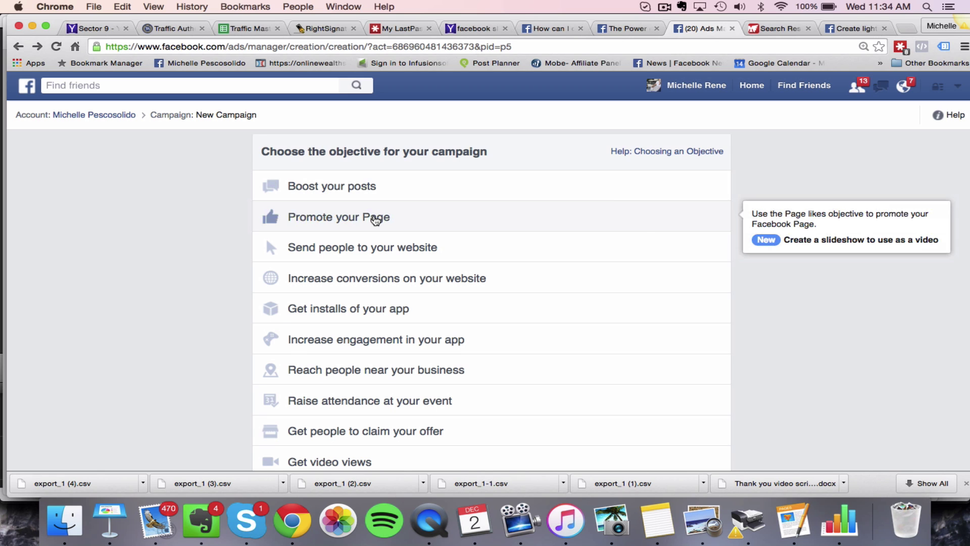
Choose the Page likes objective and select the Page to promote
{"action": "left_click", "coordinate": [376, 220]}
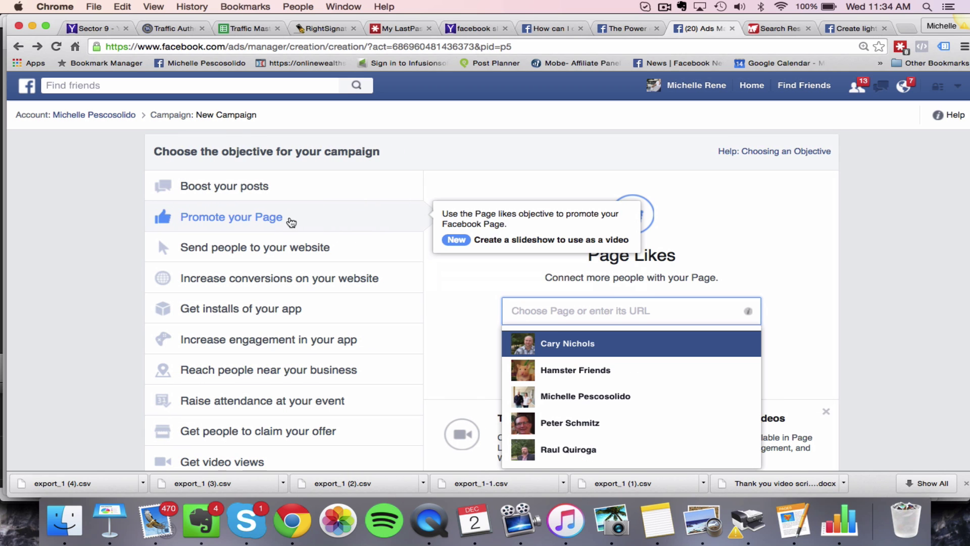
{"action": "scroll", "coordinate": [516, 319], "scroll_direction": "down", "scroll_amount": 1}
{"action": "left_click", "coordinate": [558, 384]}
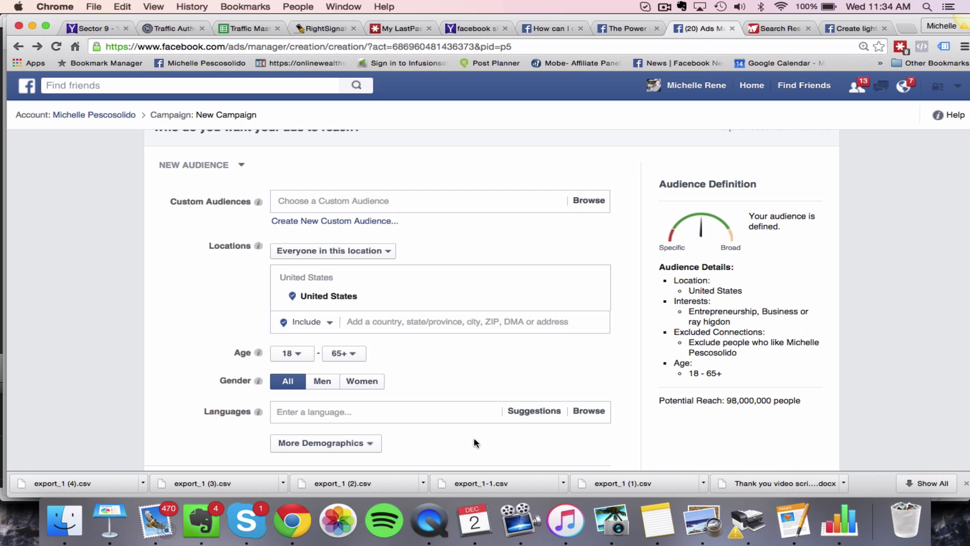
Target the audience at women aged 35 to 60
{"action": "scroll", "coordinate": [384, 337], "scroll_direction": "down", "scroll_amount": 2}
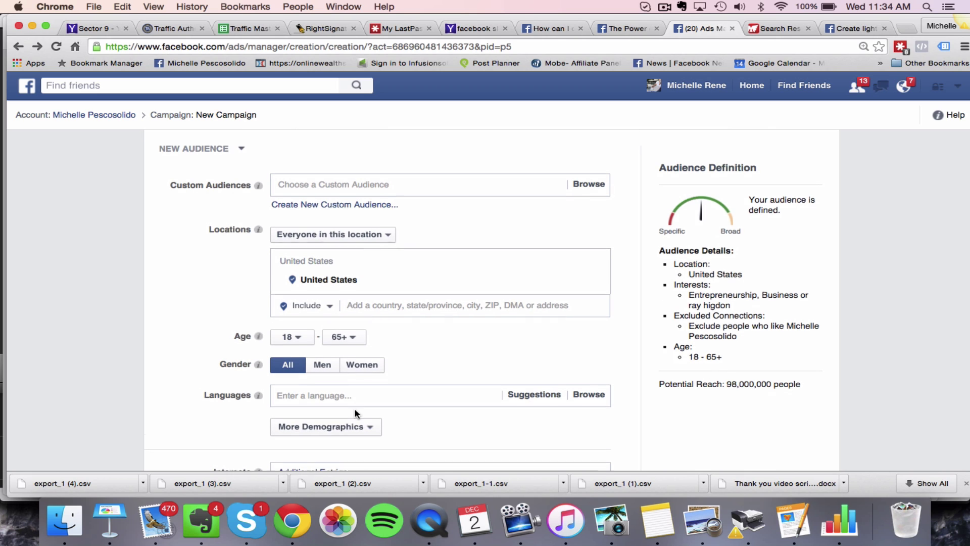
{"action": "left_click", "coordinate": [296, 312]}
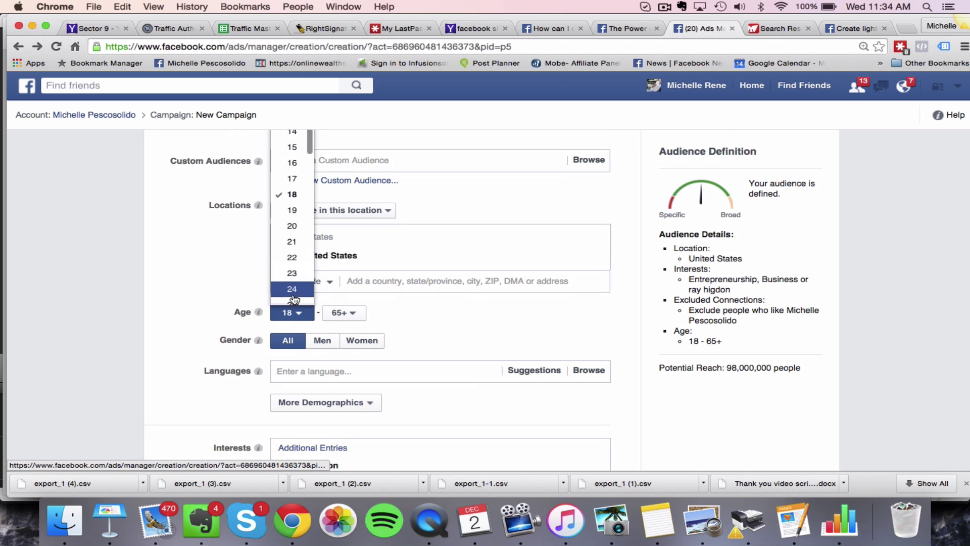
{"action": "left_click", "coordinate": [295, 302]}
{"action": "scroll", "coordinate": [404, 316], "scroll_direction": "down", "scroll_amount": 1}
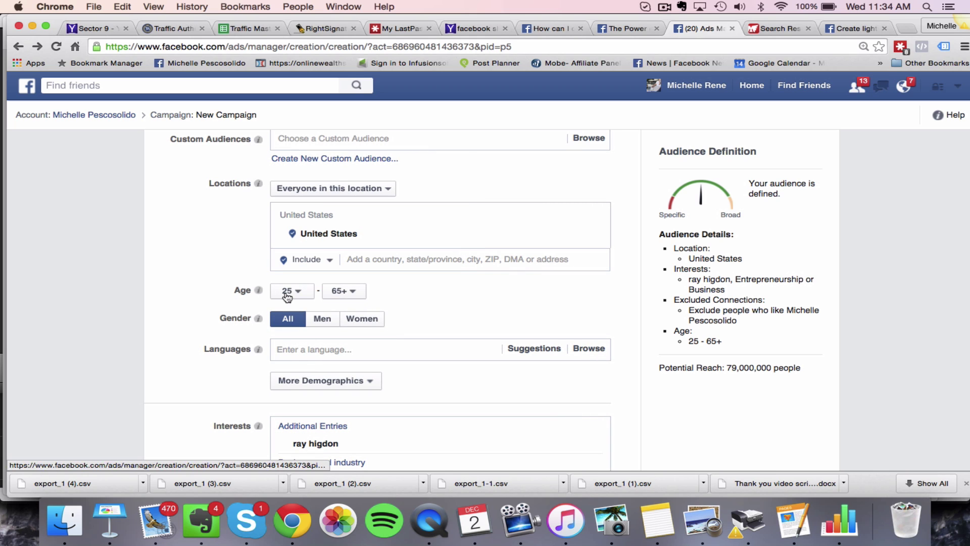
{"action": "left_click", "coordinate": [335, 297]}
{"action": "left_click", "coordinate": [306, 297]}
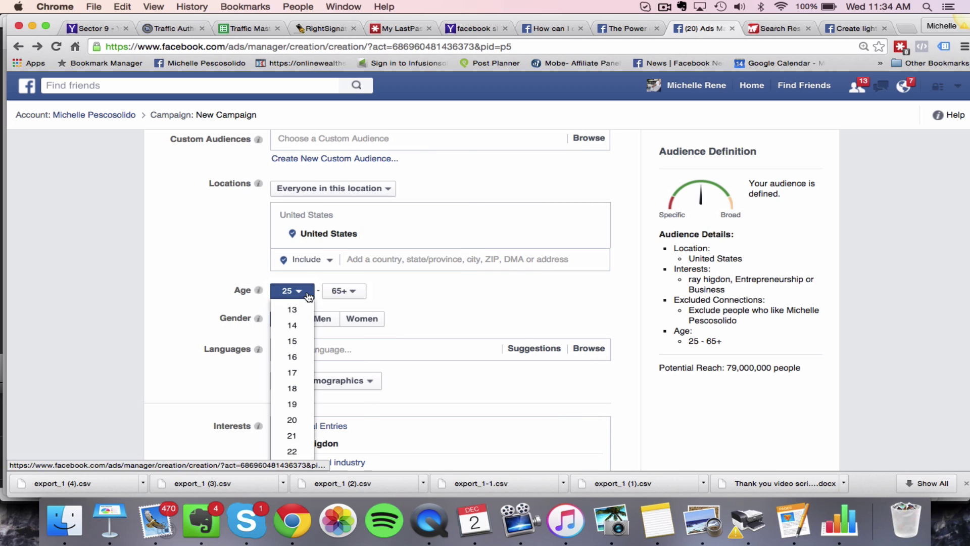
{"action": "scroll", "coordinate": [298, 389], "scroll_direction": "down", "scroll_amount": 5}
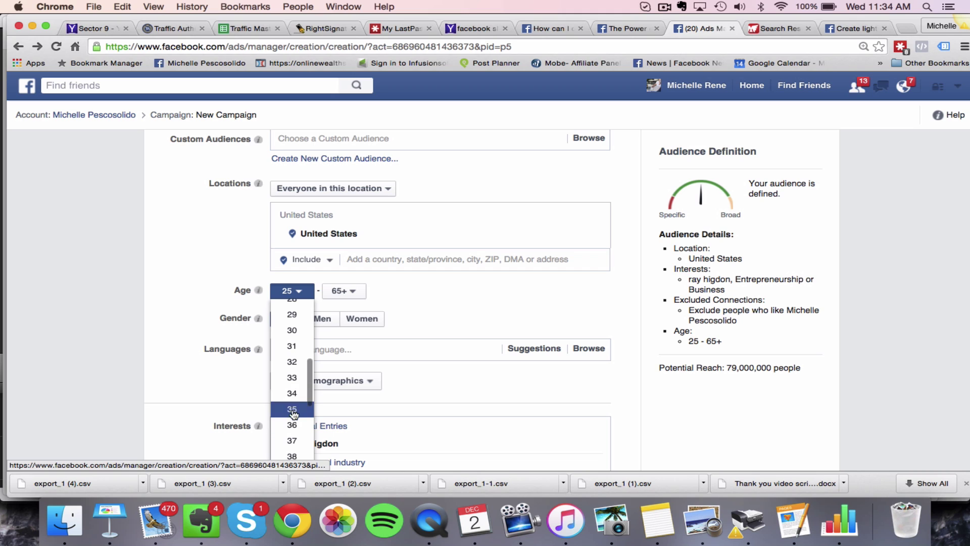
{"action": "left_click", "coordinate": [292, 409]}
{"action": "left_click", "coordinate": [344, 291]}
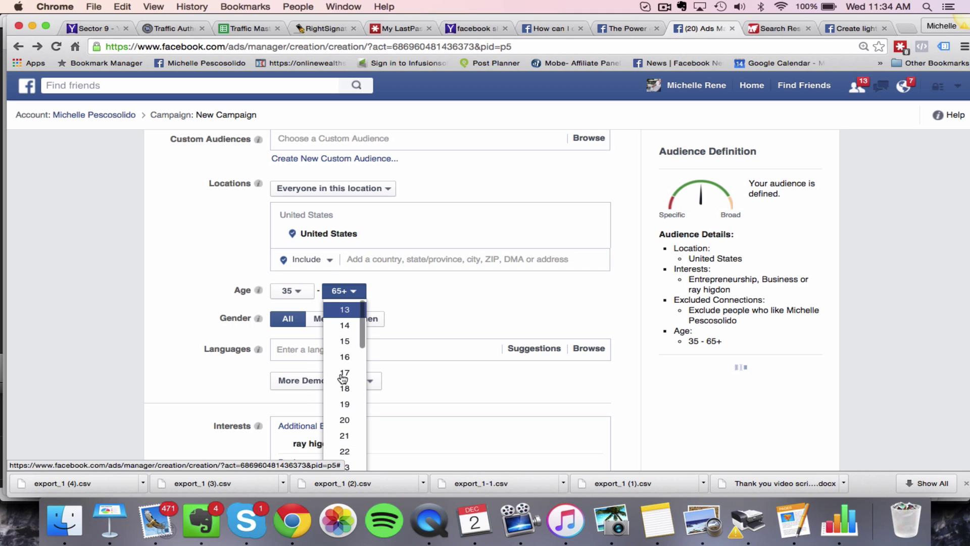
{"action": "scroll", "coordinate": [343, 379], "scroll_direction": "down", "scroll_amount": 3}
{"action": "scroll", "coordinate": [343, 380], "scroll_direction": "down", "scroll_amount": 10}
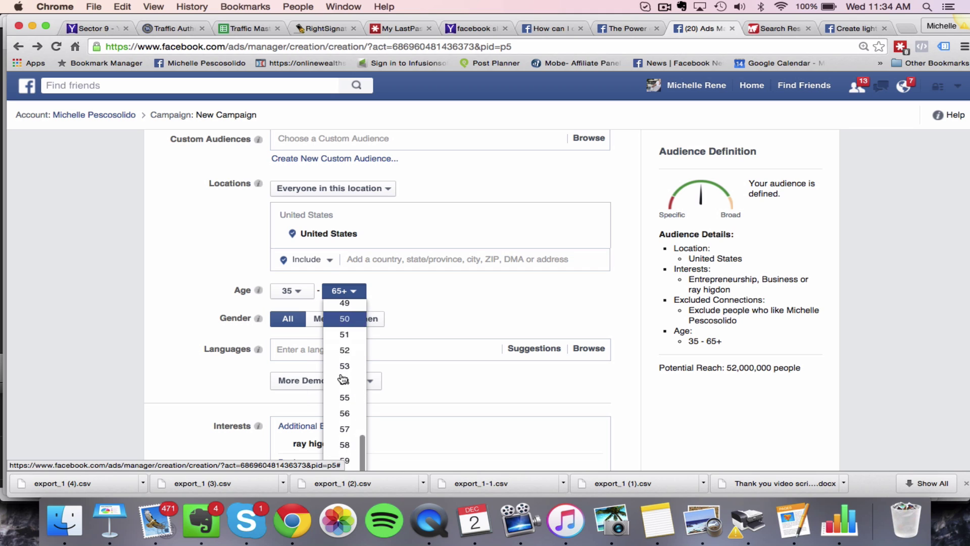
{"action": "left_click", "coordinate": [348, 413]}
{"action": "left_click", "coordinate": [371, 319]}
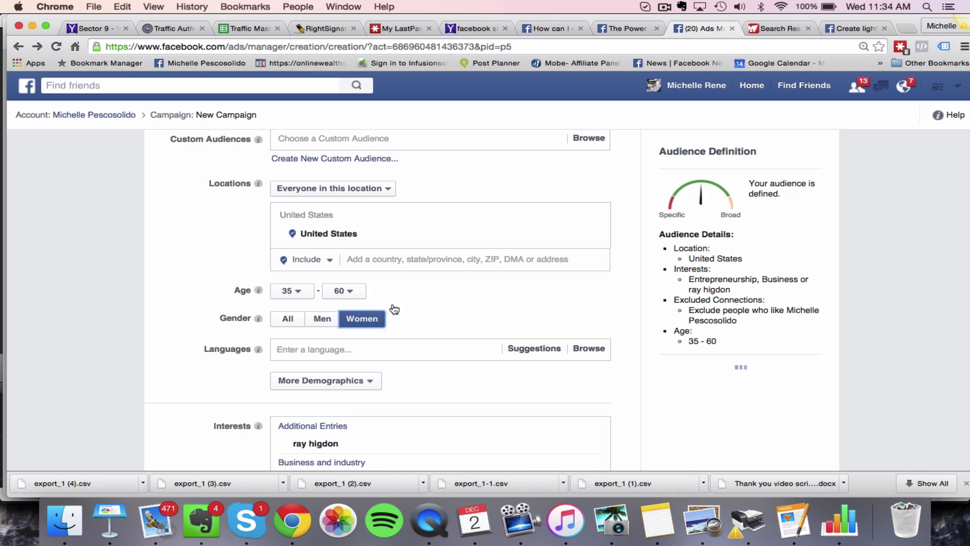
Remove the extra personal-name and Business interests, leaving only Entrepreneurship
{"action": "scroll", "coordinate": [440, 298], "scroll_direction": "down", "scroll_amount": 5}
{"action": "mouse_move", "coordinate": [477, 310]}
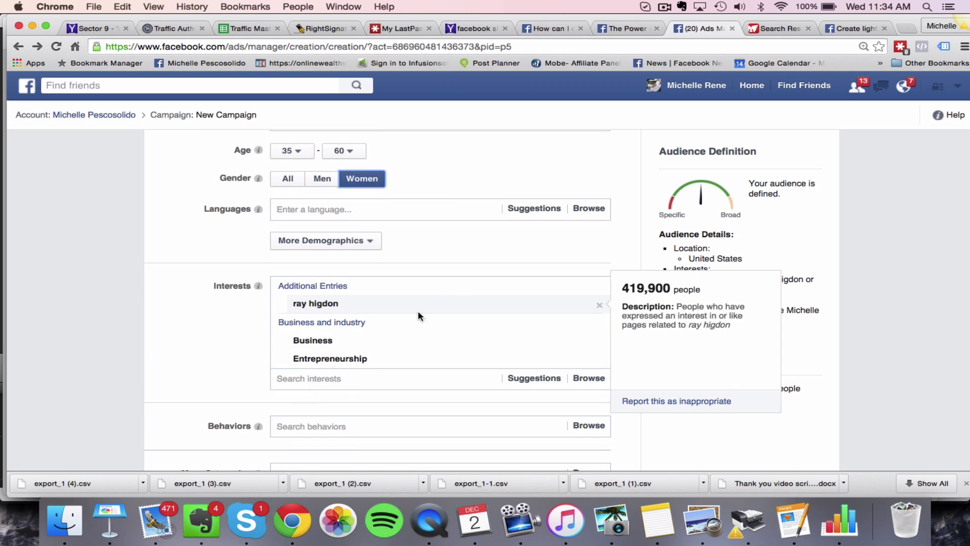
{"action": "left_click", "coordinate": [600, 305]}
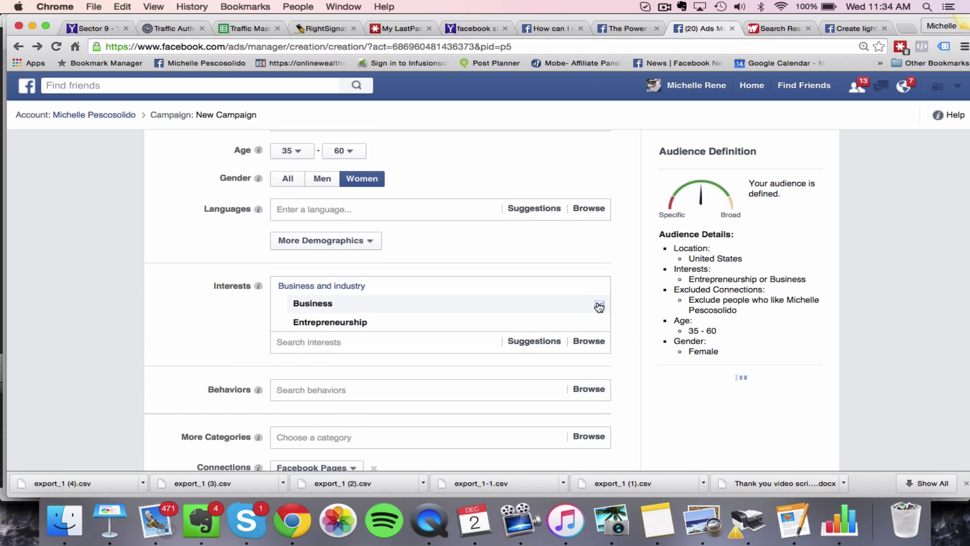
{"action": "left_click", "coordinate": [598, 305]}
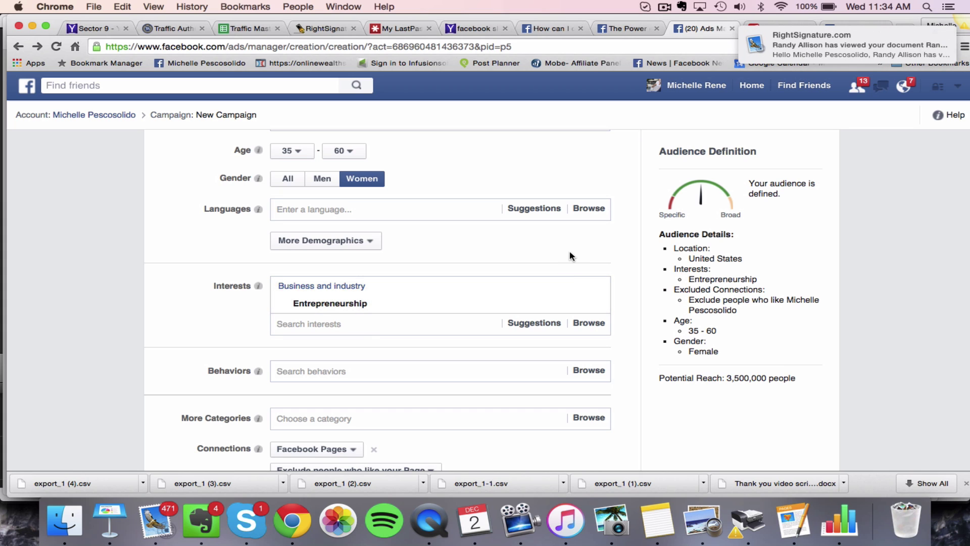
{"action": "scroll", "coordinate": [570, 255], "scroll_direction": "up", "scroll_amount": 5}
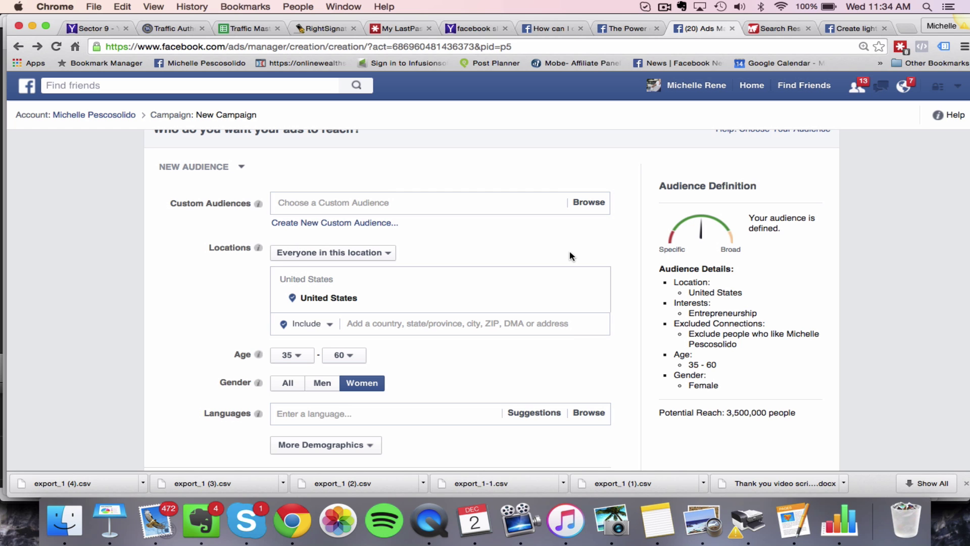
{"action": "scroll", "coordinate": [570, 256], "scroll_direction": "down", "scroll_amount": 4}
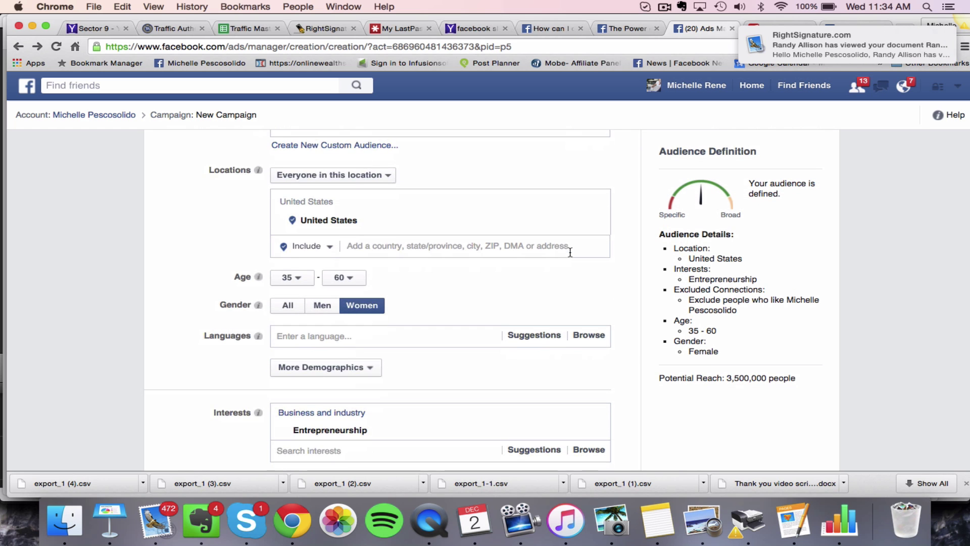
{"action": "scroll", "coordinate": [519, 299], "scroll_direction": "down", "scroll_amount": 7}
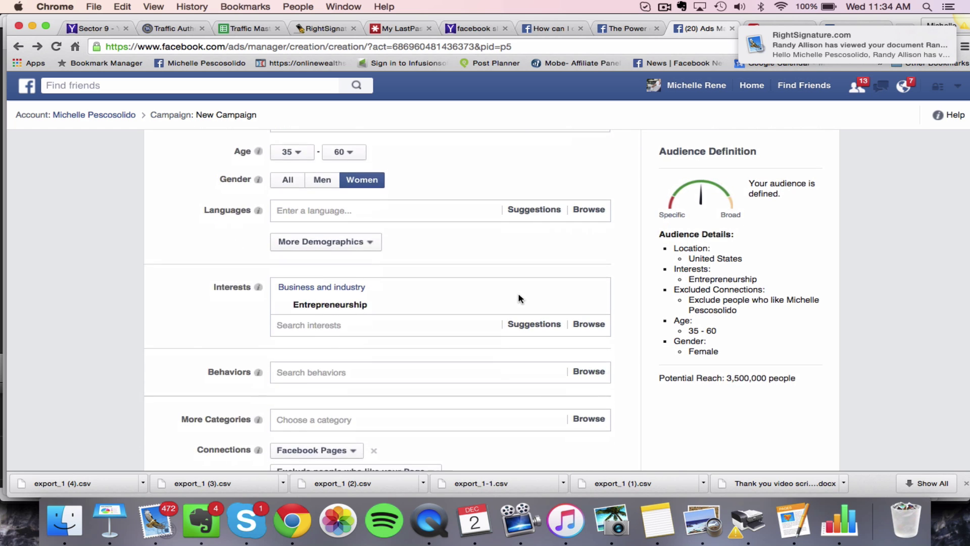
Choose a video ad creative and begin building a slideshow from images
{"action": "scroll", "coordinate": [519, 298], "scroll_direction": "down", "scroll_amount": 15}
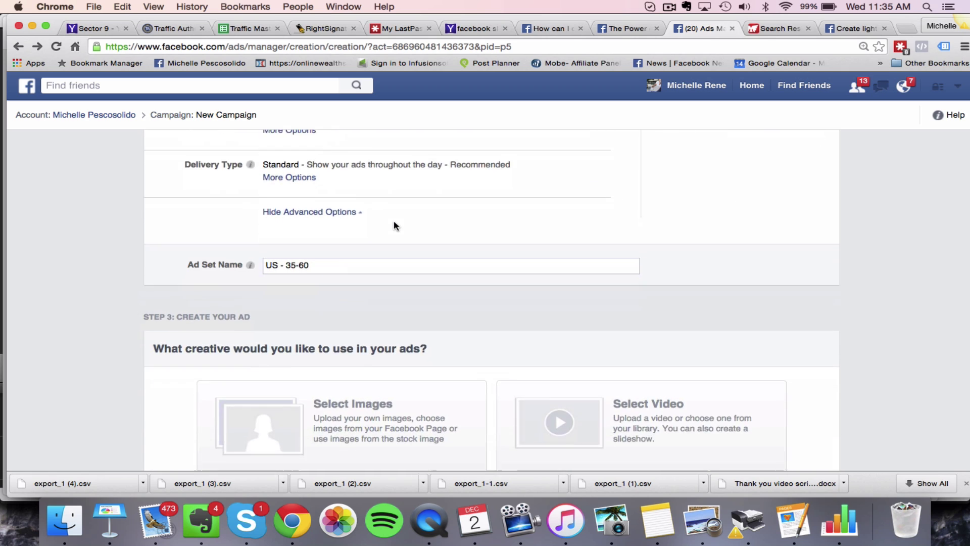
{"action": "scroll", "coordinate": [393, 326], "scroll_direction": "down", "scroll_amount": 1}
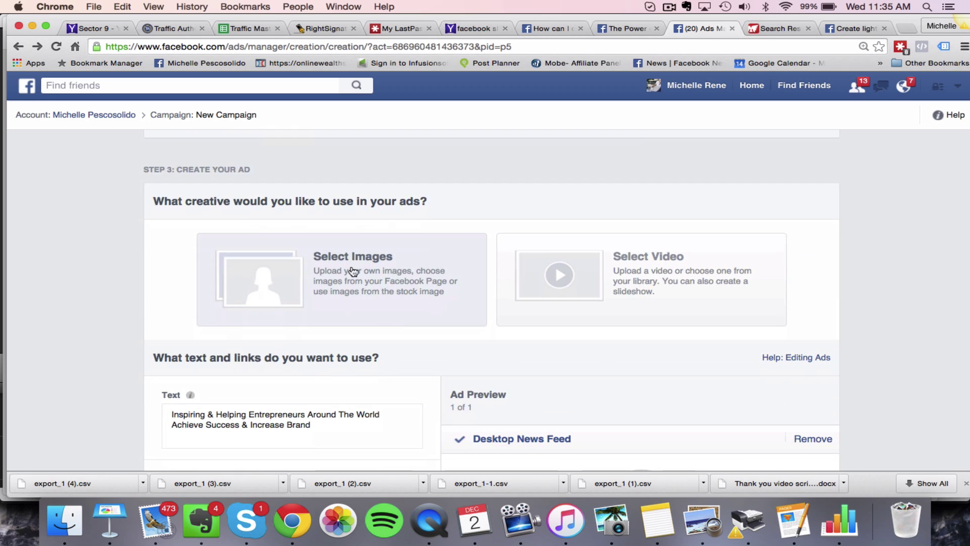
{"action": "left_click", "coordinate": [563, 278]}
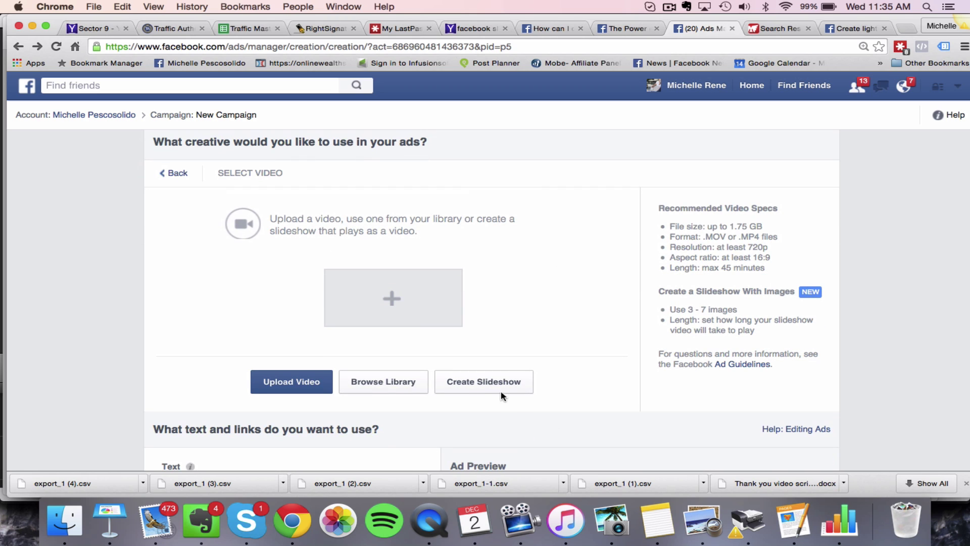
{"action": "left_click", "coordinate": [487, 382]}
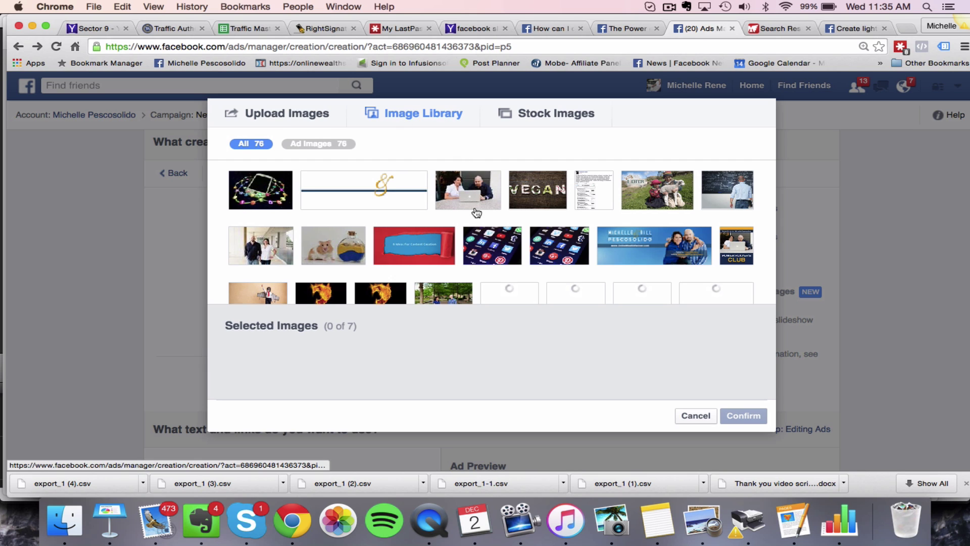
Pick the park, couple and laptop photos from the Image Library and confirm them
{"action": "scroll", "coordinate": [561, 222], "scroll_direction": "down", "scroll_amount": 2}
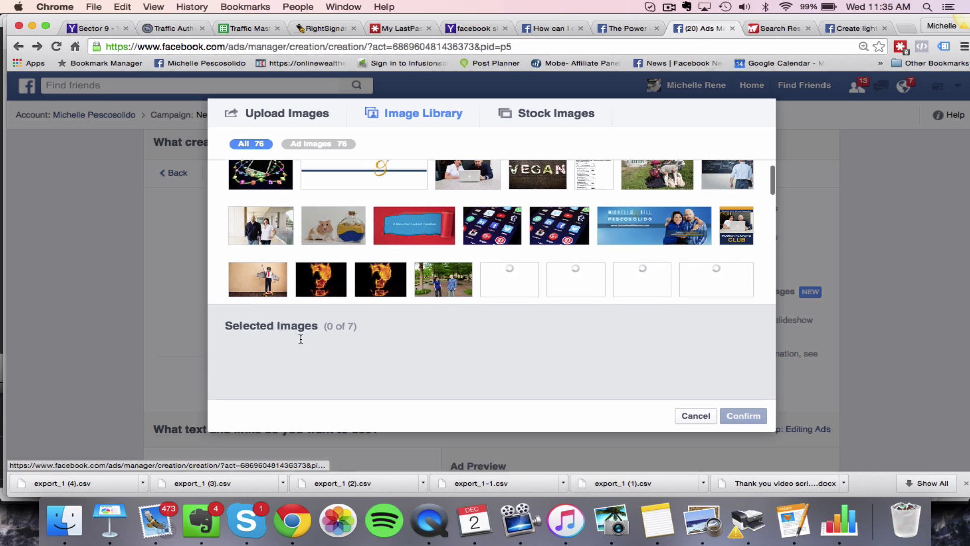
{"action": "left_click", "coordinate": [444, 283]}
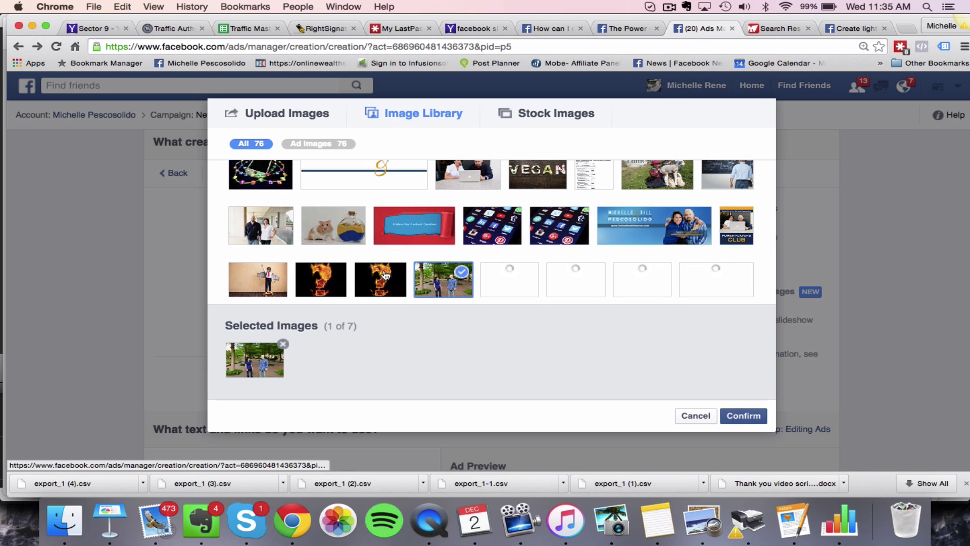
{"action": "left_click", "coordinate": [265, 228]}
{"action": "scroll", "coordinate": [475, 207], "scroll_direction": "up", "scroll_amount": 2}
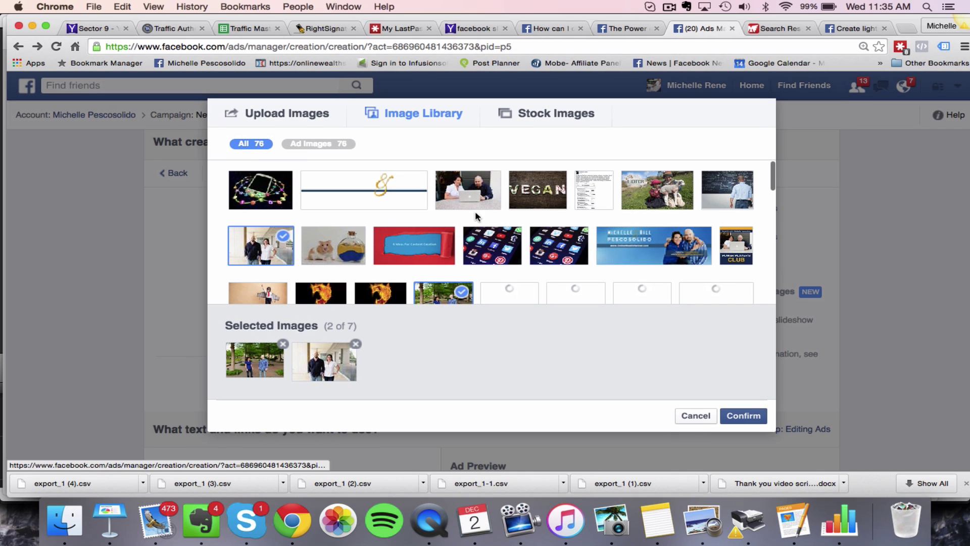
{"action": "left_click", "coordinate": [475, 207]}
{"action": "scroll", "coordinate": [567, 230], "scroll_direction": "down", "scroll_amount": 4}
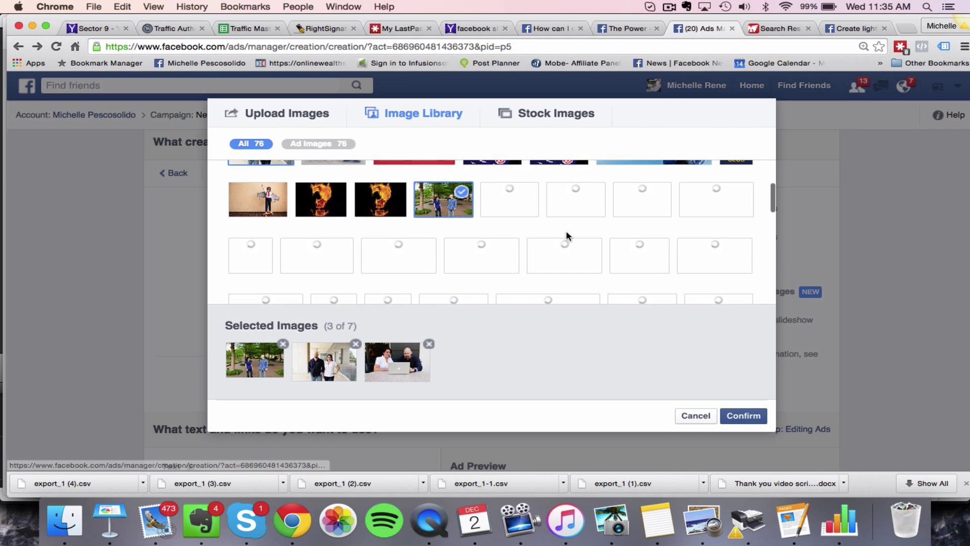
{"action": "scroll", "coordinate": [569, 260], "scroll_direction": "up", "scroll_amount": 1}
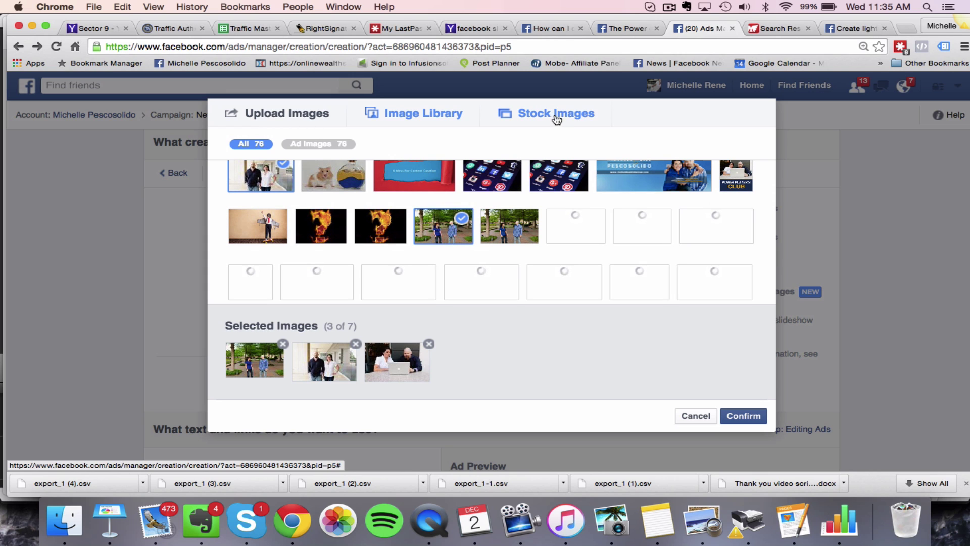
{"action": "scroll", "coordinate": [576, 232], "scroll_direction": "down", "scroll_amount": 1}
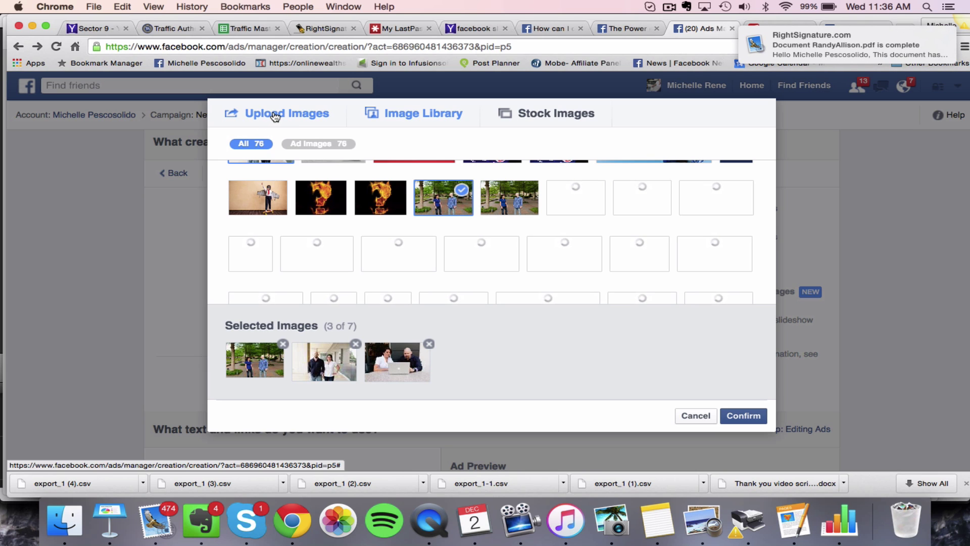
{"action": "scroll", "coordinate": [441, 231], "scroll_direction": "down", "scroll_amount": 3}
{"action": "scroll", "coordinate": [442, 227], "scroll_direction": "up", "scroll_amount": 4}
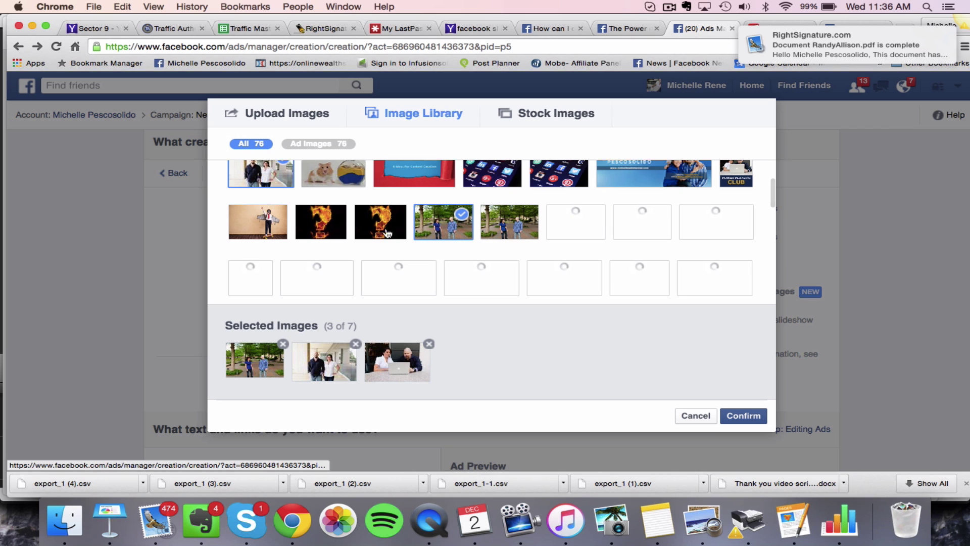
{"action": "scroll", "coordinate": [556, 237], "scroll_direction": "up", "scroll_amount": 3}
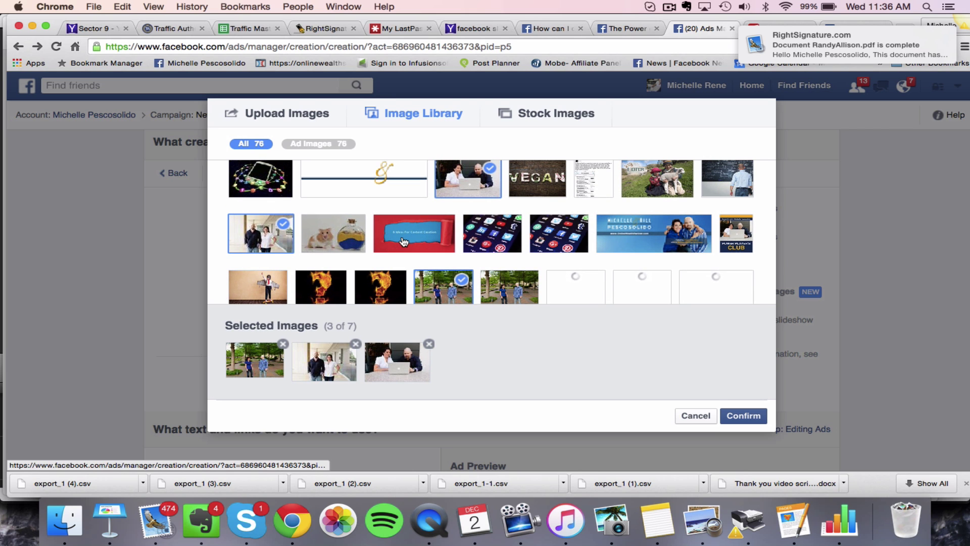
{"action": "scroll", "coordinate": [404, 242], "scroll_direction": "down", "scroll_amount": 1}
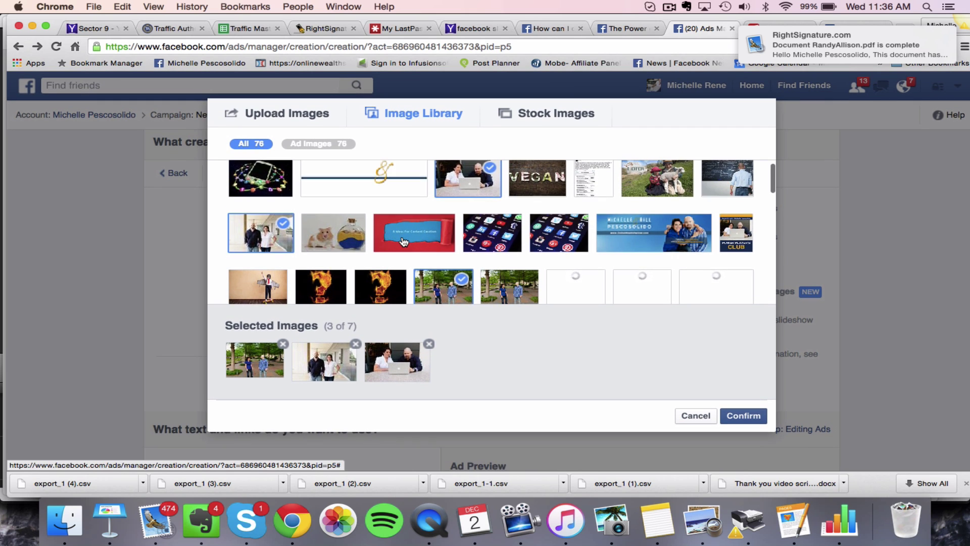
{"action": "scroll", "coordinate": [404, 241], "scroll_direction": "down", "scroll_amount": 1}
{"action": "left_click", "coordinate": [740, 417]}
Set the slideshow's total length to 7 seconds with Fade transitions
{"action": "scroll", "coordinate": [514, 342], "scroll_direction": "down", "scroll_amount": 1}
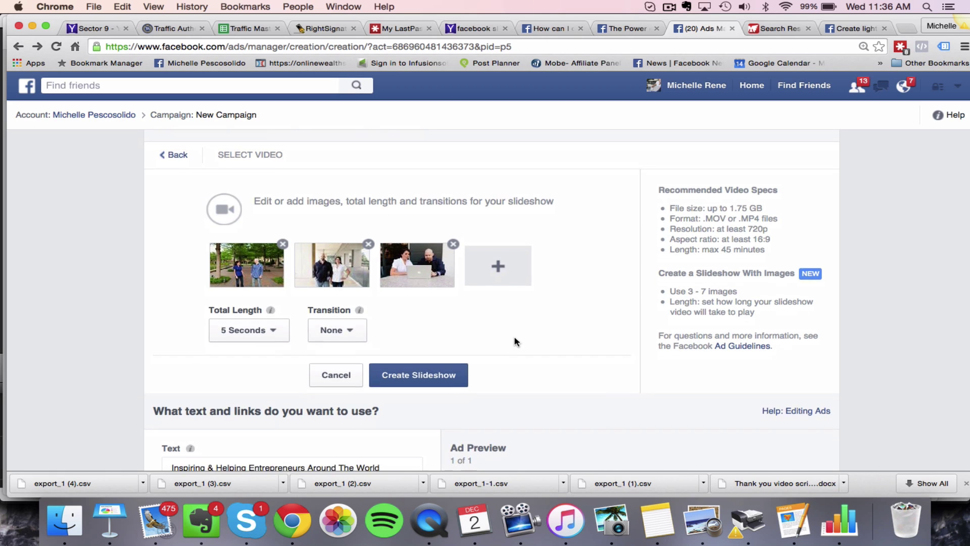
{"action": "scroll", "coordinate": [514, 342], "scroll_direction": "down", "scroll_amount": 1}
{"action": "left_click", "coordinate": [248, 321]}
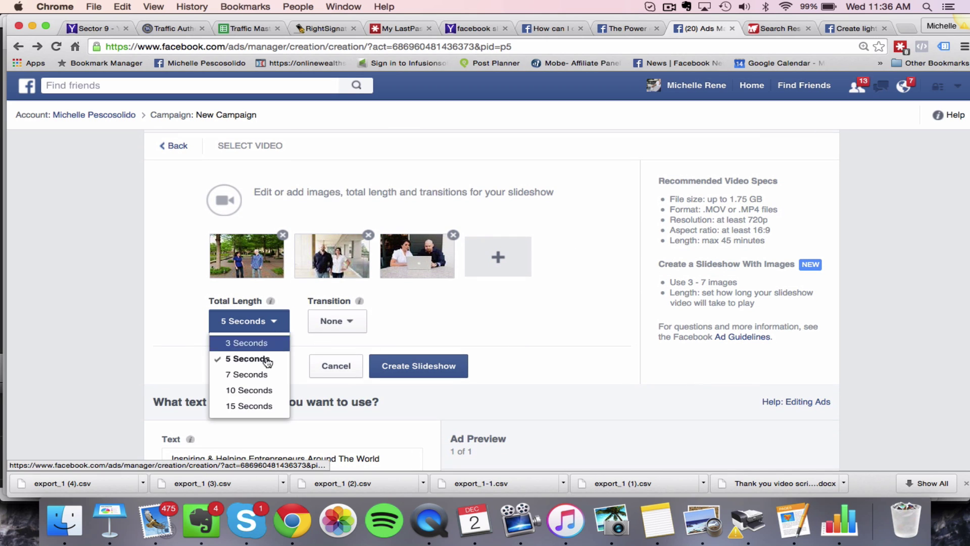
{"action": "left_click", "coordinate": [251, 405]}
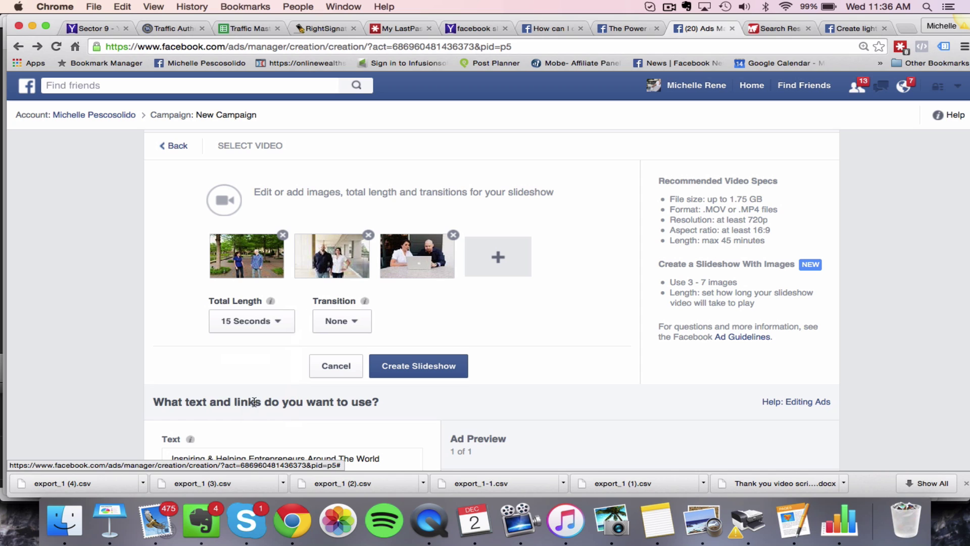
{"action": "left_click", "coordinate": [275, 322]}
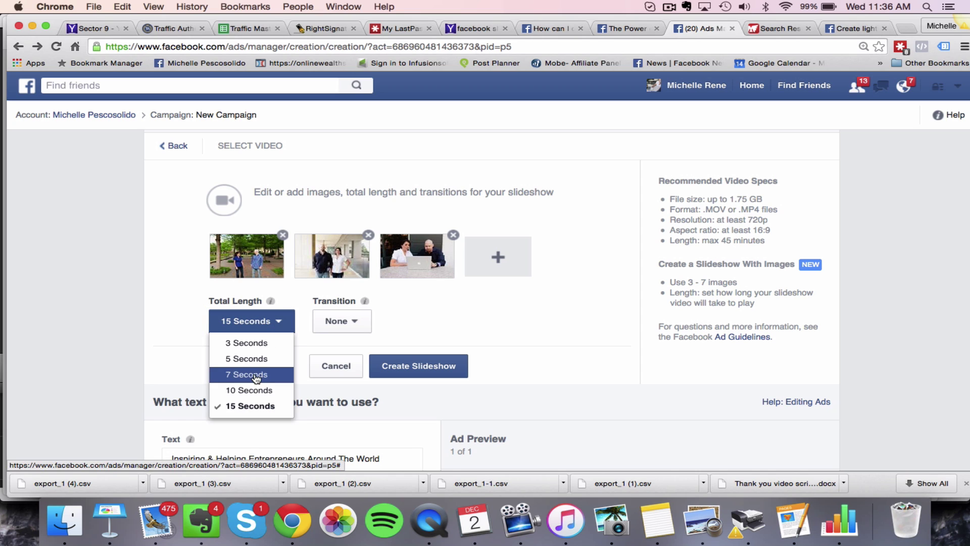
{"action": "left_click", "coordinate": [257, 376]}
{"action": "left_click", "coordinate": [349, 327]}
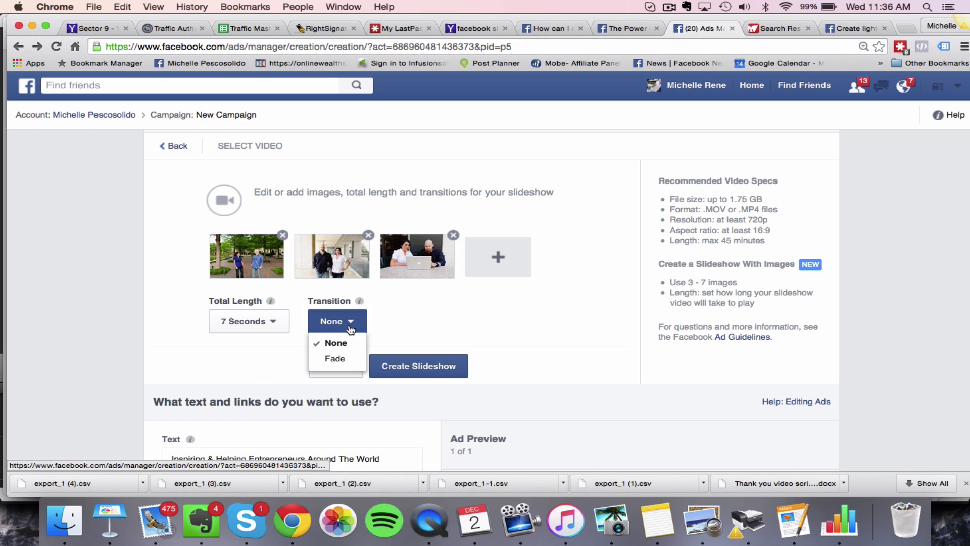
{"action": "left_click", "coordinate": [339, 360]}
{"action": "mouse_move", "coordinate": [360, 303]}
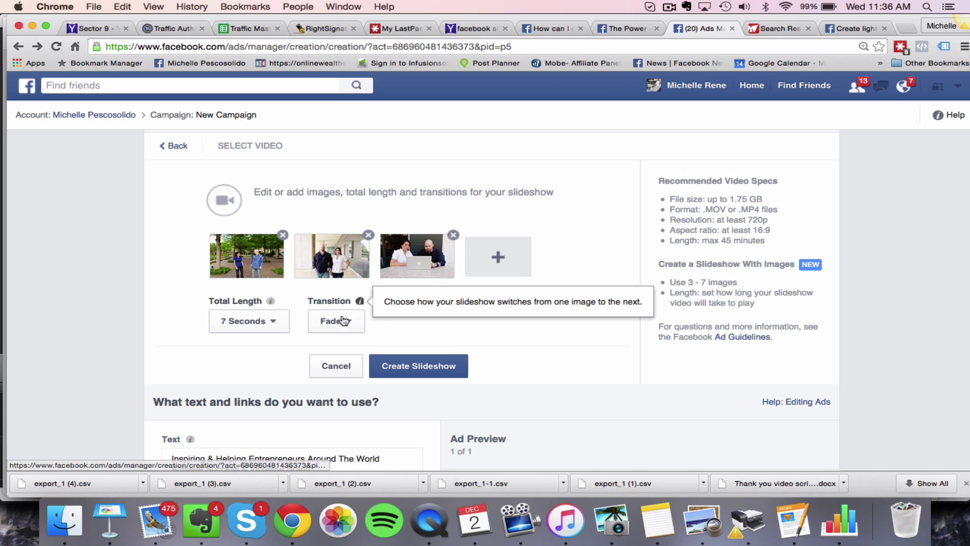
Create the slideshow video from the configured images
{"action": "scroll", "coordinate": [436, 316], "scroll_direction": "down", "scroll_amount": 1}
{"action": "scroll", "coordinate": [433, 316], "scroll_direction": "down", "scroll_amount": 3}
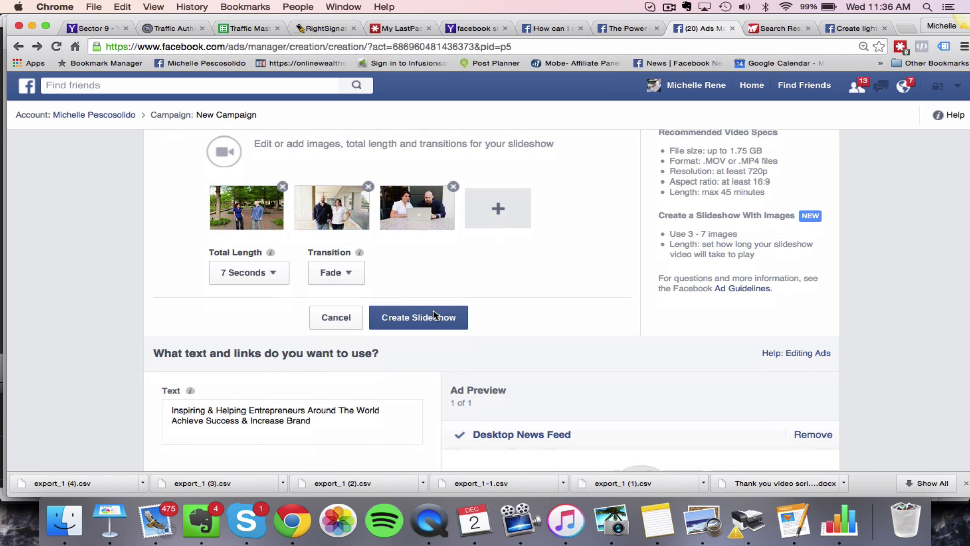
{"action": "left_click", "coordinate": [411, 309]}
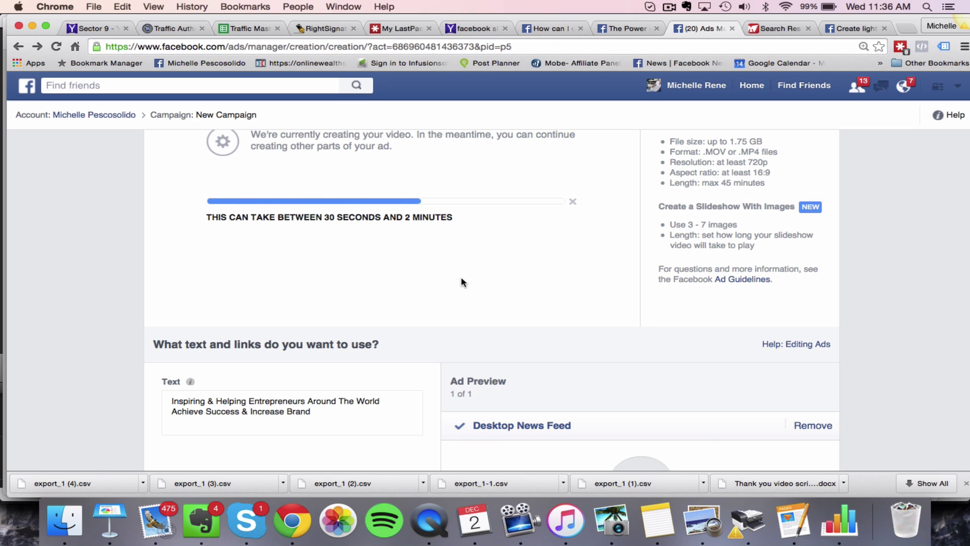
Wait for the 0:07 slideshow video to finish rendering and check its thumbnails
{"action": "scroll", "coordinate": [461, 277], "scroll_direction": "down", "scroll_amount": 5}
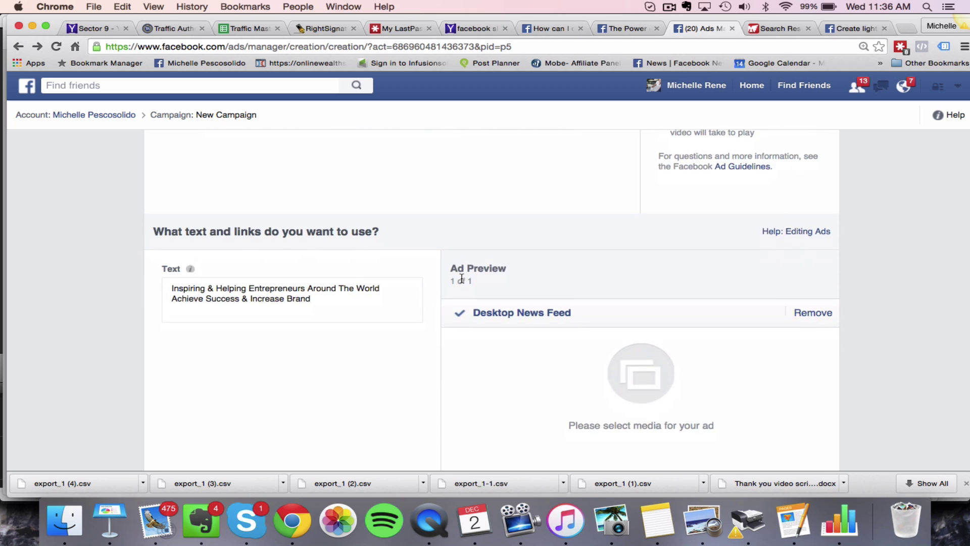
{"action": "scroll", "coordinate": [461, 277], "scroll_direction": "up", "scroll_amount": 3}
{"action": "scroll", "coordinate": [461, 277], "scroll_direction": "down", "scroll_amount": 5}
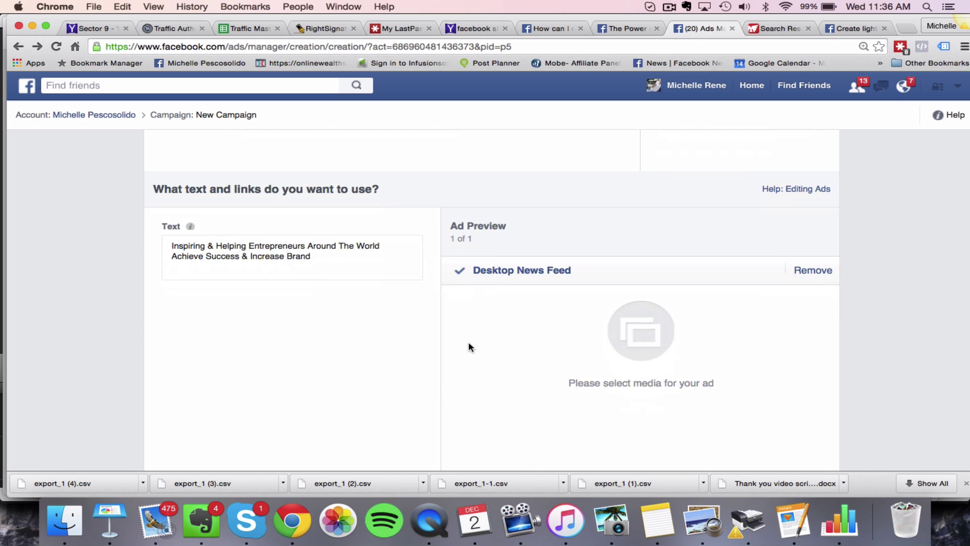
{"action": "scroll", "coordinate": [508, 161], "scroll_direction": "up", "scroll_amount": 10}
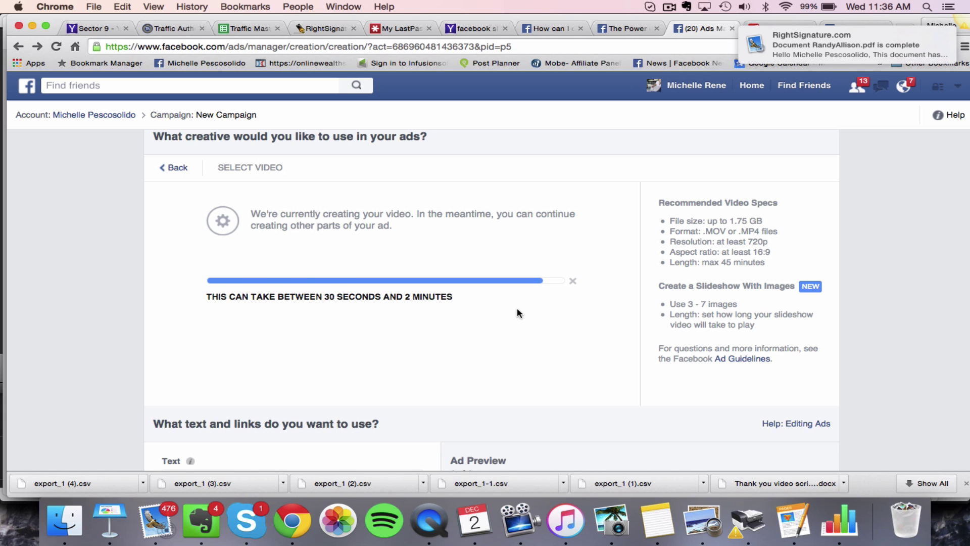
{"action": "scroll", "coordinate": [517, 313], "scroll_direction": "down", "scroll_amount": 3}
{"action": "scroll", "coordinate": [527, 359], "scroll_direction": "up", "scroll_amount": 3}
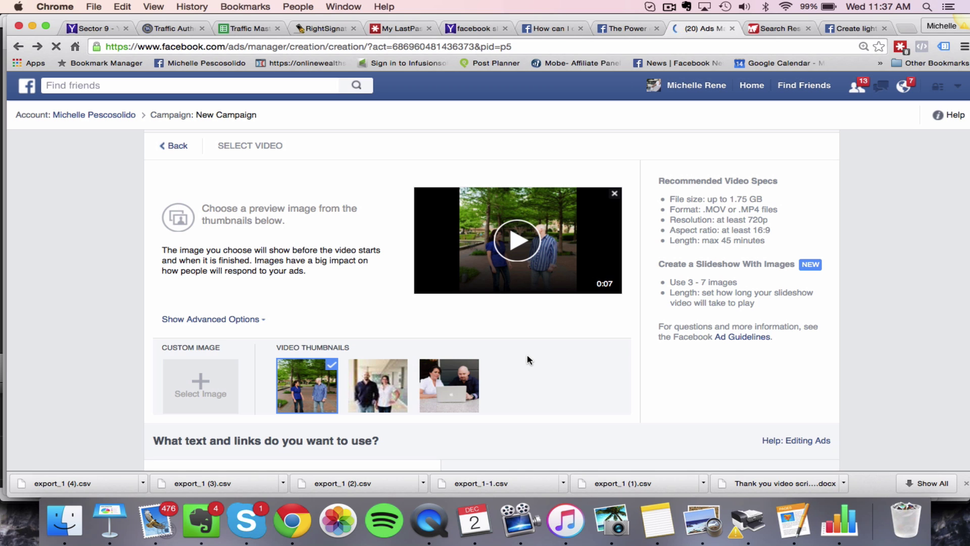
Switch the ad preview to Mobile News Feed and review the sponsored video post
{"action": "scroll", "coordinate": [526, 359], "scroll_direction": "down", "scroll_amount": 5}
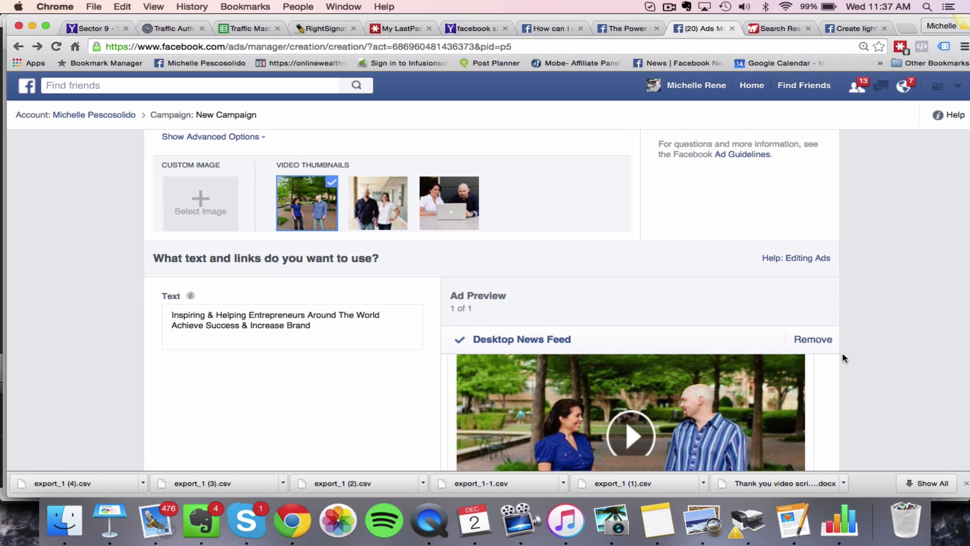
{"action": "scroll", "coordinate": [842, 353], "scroll_direction": "down", "scroll_amount": 4}
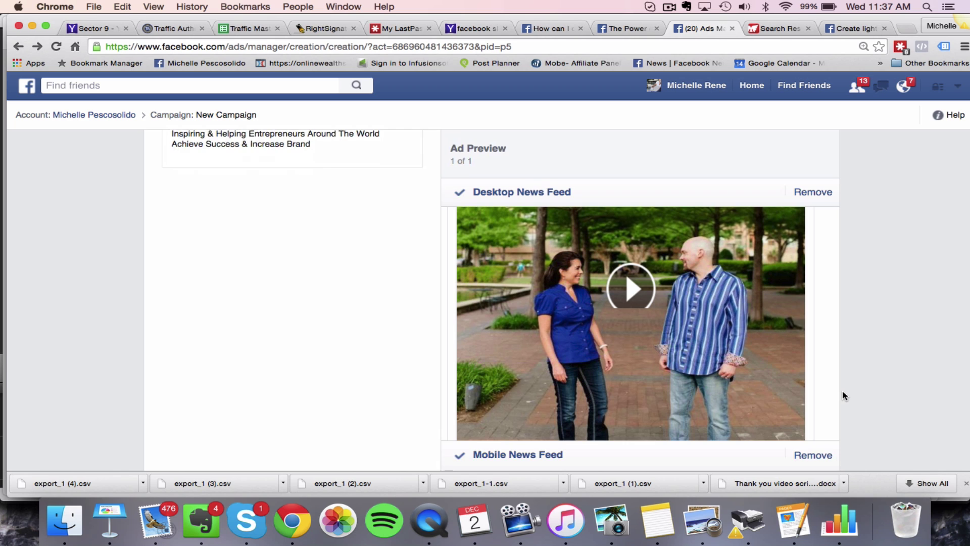
{"action": "scroll", "coordinate": [842, 396], "scroll_direction": "down", "scroll_amount": 4}
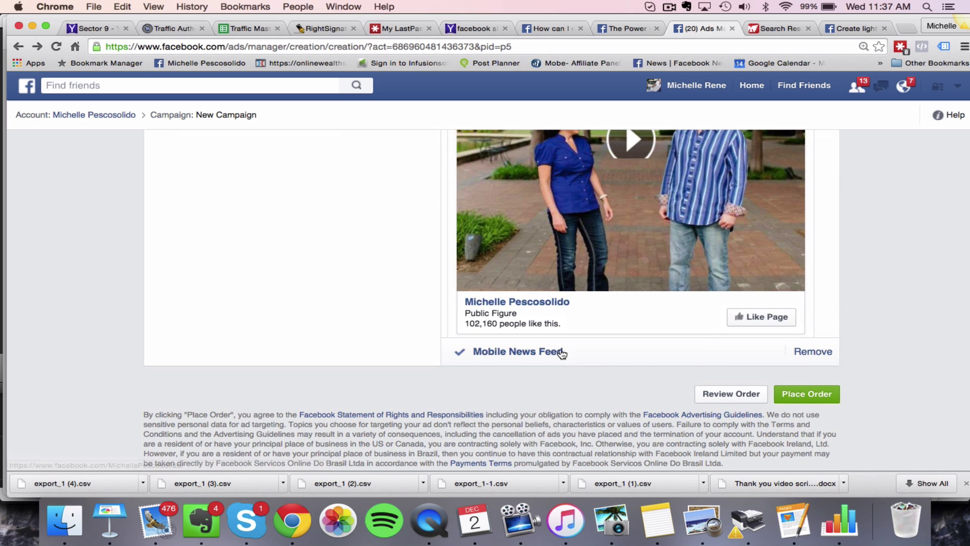
{"action": "left_click", "coordinate": [559, 352]}
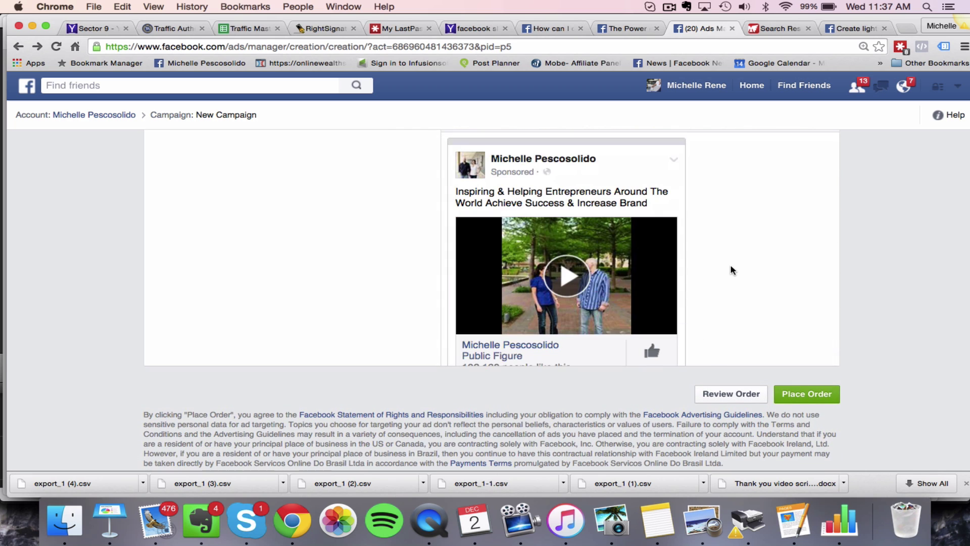
{"action": "scroll", "coordinate": [733, 271], "scroll_direction": "up", "scroll_amount": 6}
{"action": "scroll", "coordinate": [683, 268], "scroll_direction": "down", "scroll_amount": 3}
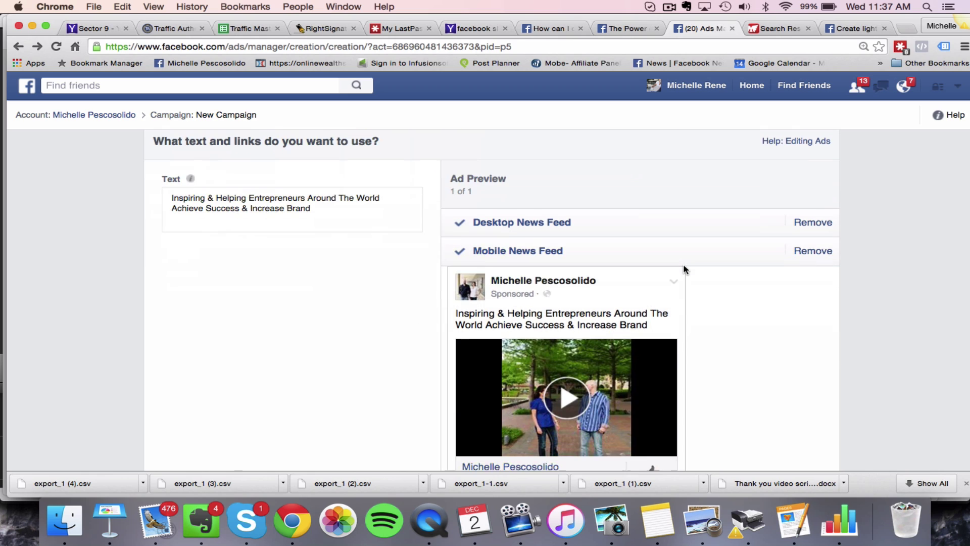
{"action": "scroll", "coordinate": [684, 267], "scroll_direction": "down", "scroll_amount": 1}
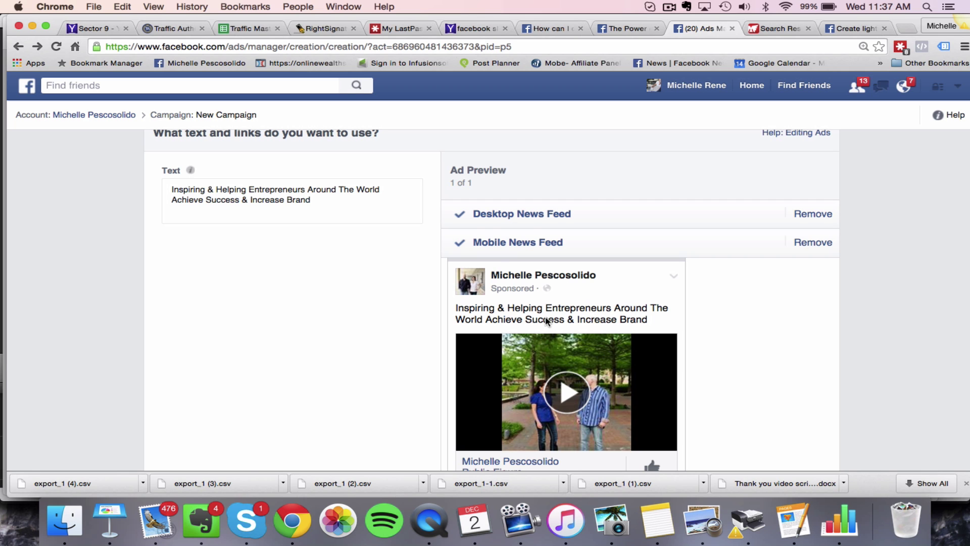
{"action": "scroll", "coordinate": [546, 322], "scroll_direction": "down", "scroll_amount": 2}
{"action": "scroll", "coordinate": [523, 289], "scroll_direction": "up", "scroll_amount": 5}
{"action": "scroll", "coordinate": [523, 288], "scroll_direction": "up", "scroll_amount": 3}
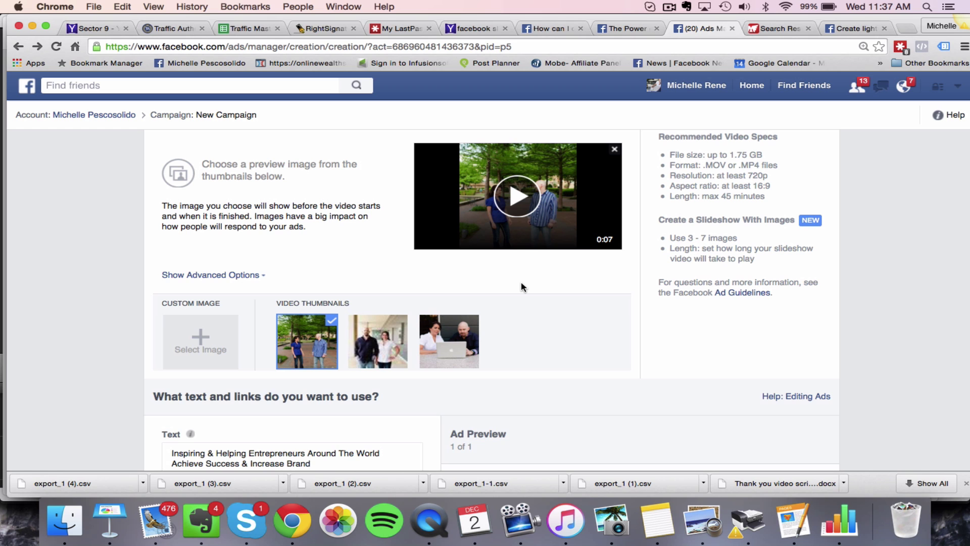
{"action": "scroll", "coordinate": [521, 287], "scroll_direction": "up", "scroll_amount": 10}
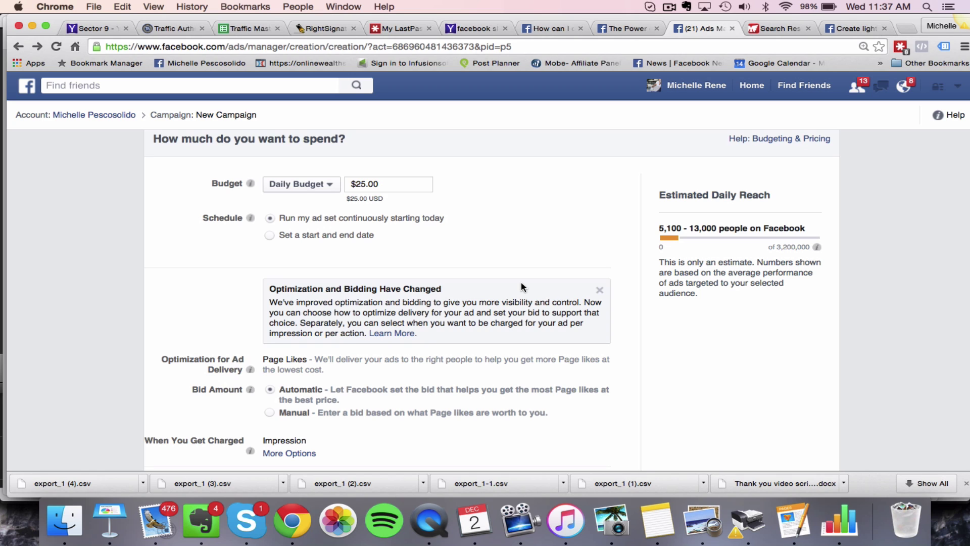
{"action": "scroll", "coordinate": [522, 284], "scroll_direction": "down", "scroll_amount": 15}
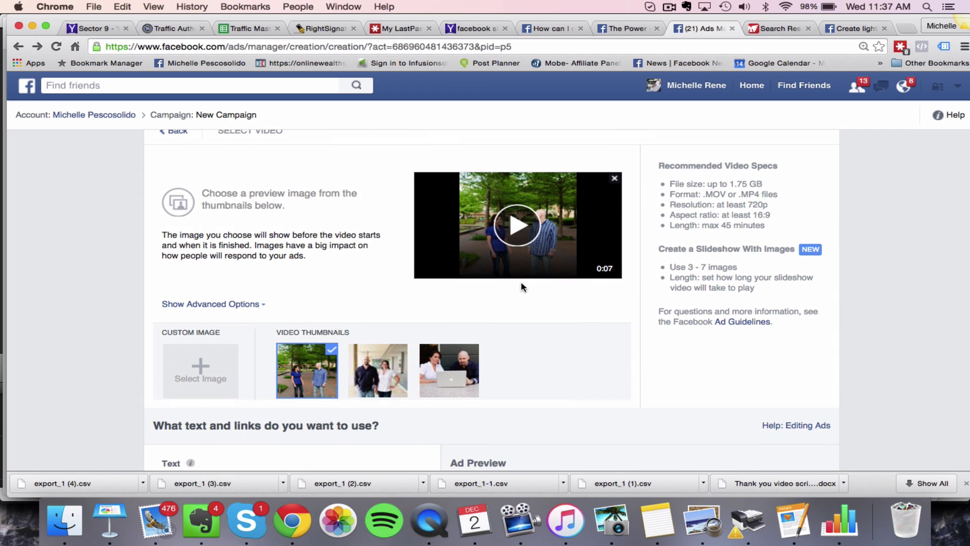
{"action": "scroll", "coordinate": [521, 283], "scroll_direction": "up", "scroll_amount": 1}
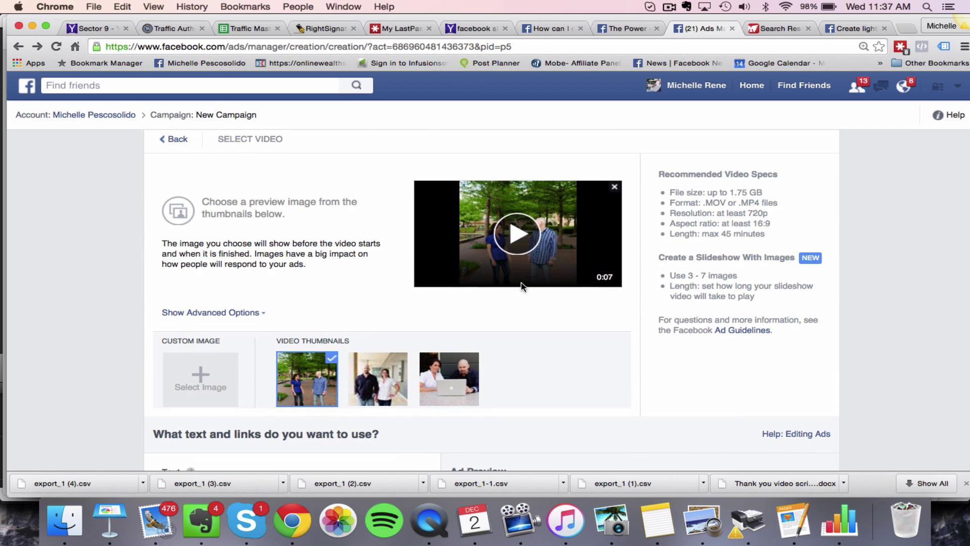